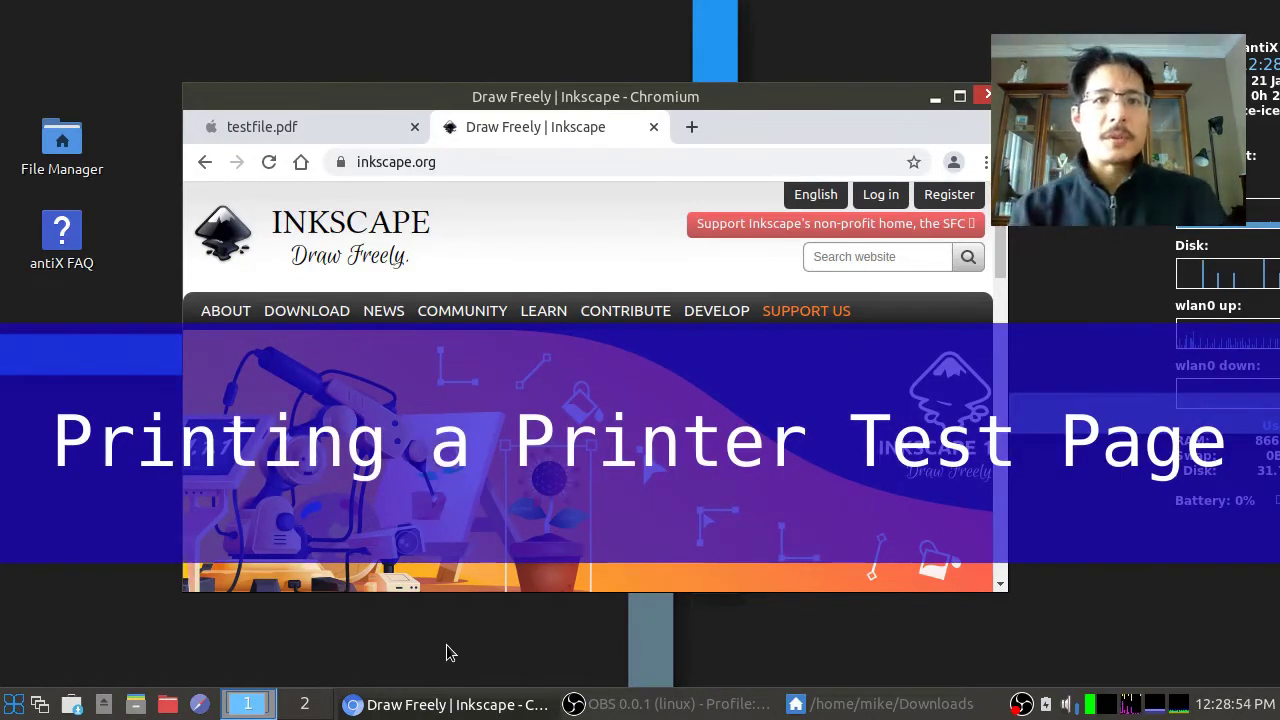
Step: Show the whole testfile.pdf test page in a maximized Chromium window at 50% zoom
left_click(335, 134)
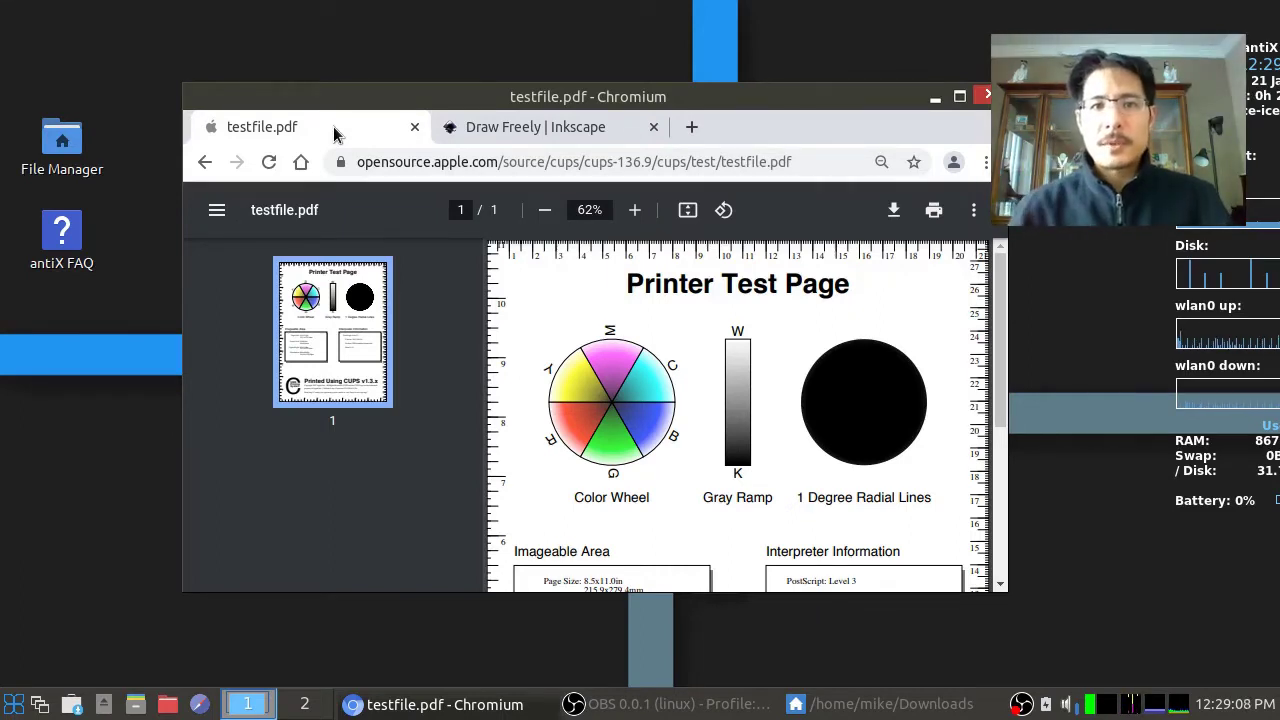
left_click(959, 97)
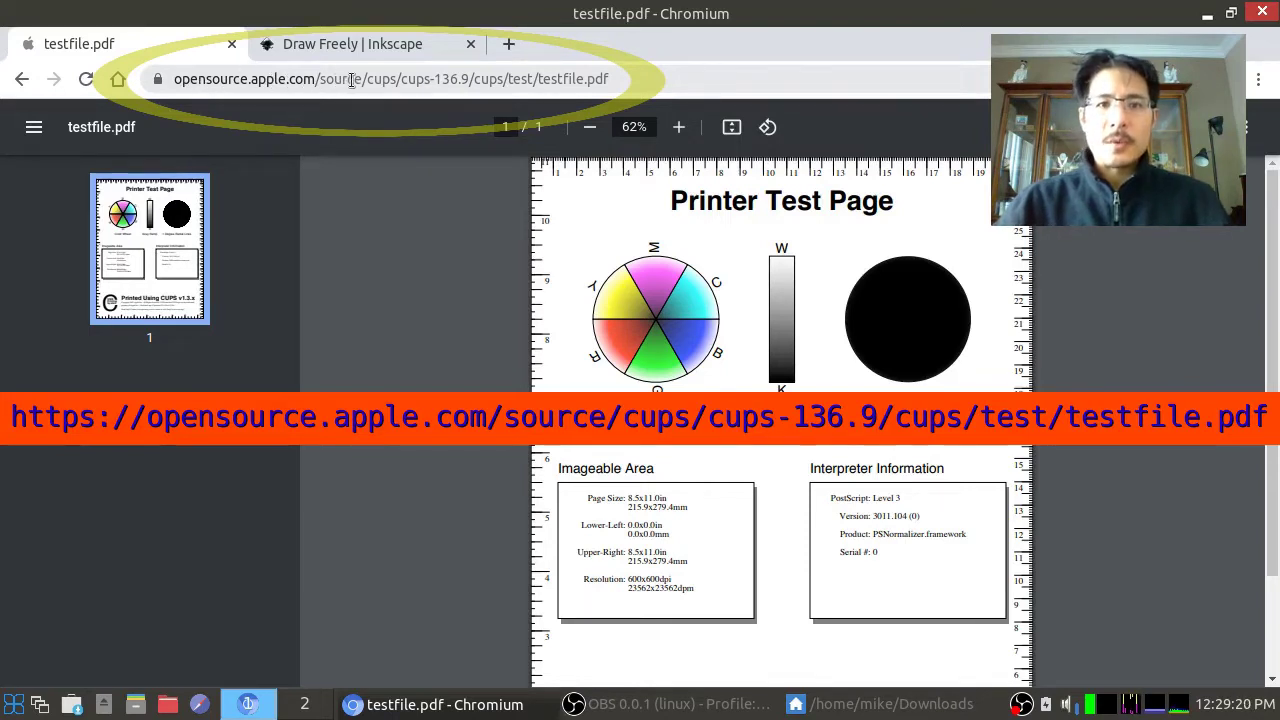
scroll(660, 340, "down", 3)
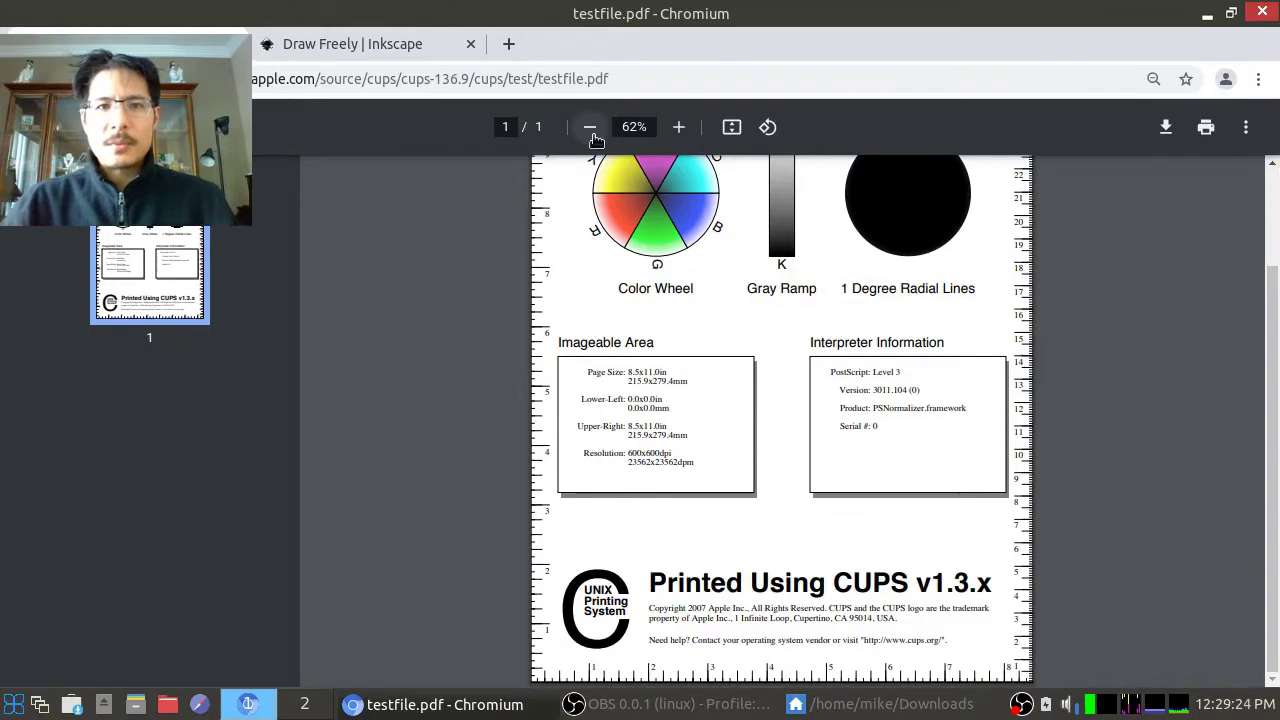
left_click(590, 130)
key("ctrl")
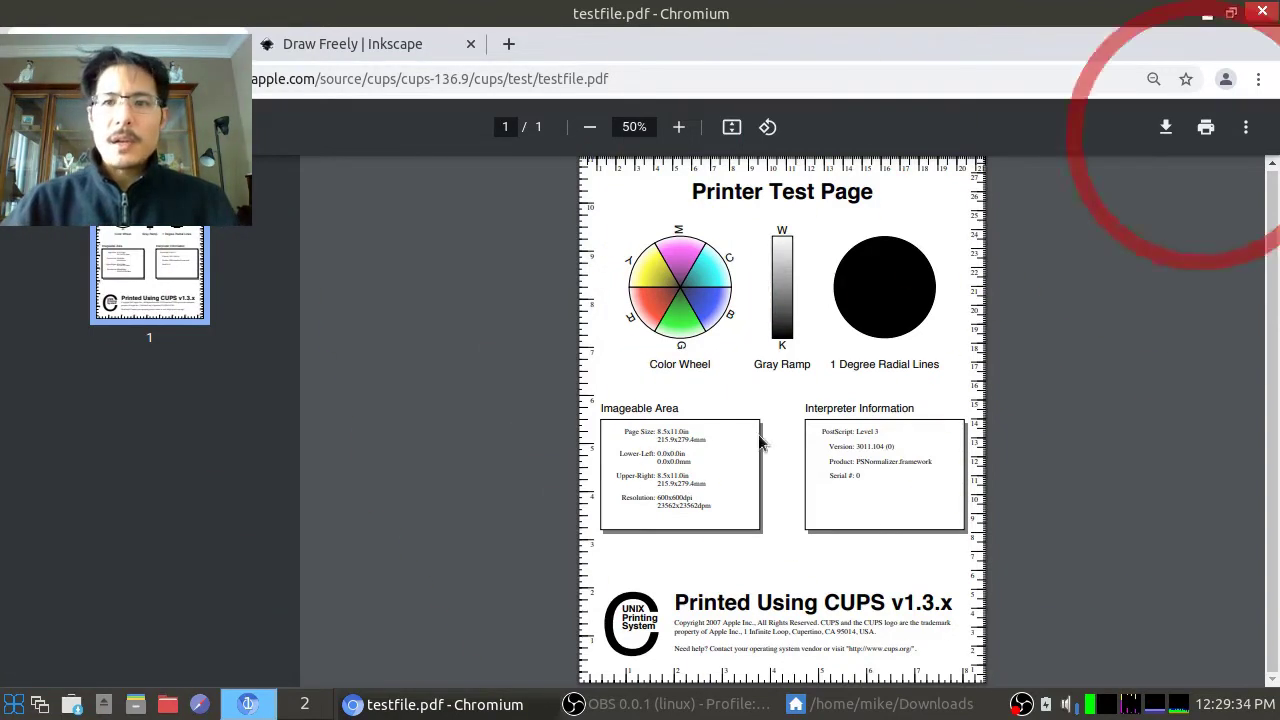
Step: Print the test page in Color to the DeskJet_3700_series printer
left_click(1206, 128)
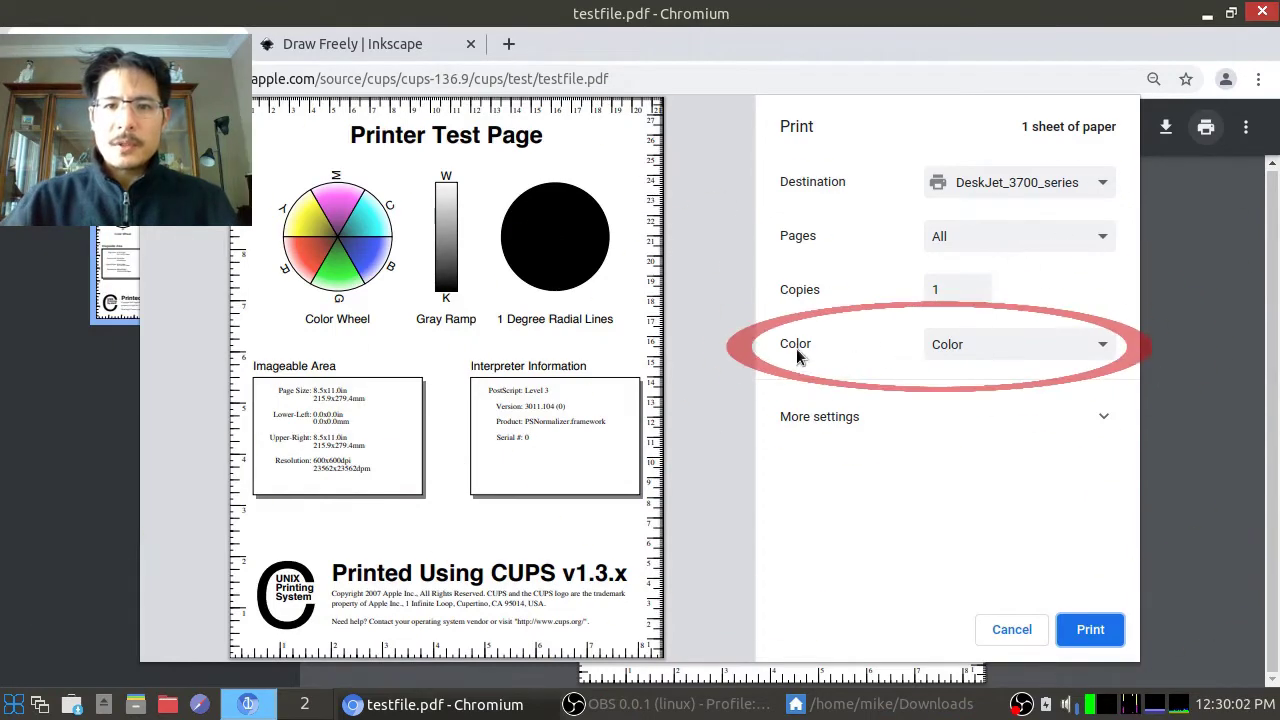
left_click(1062, 356)
left_click(975, 358)
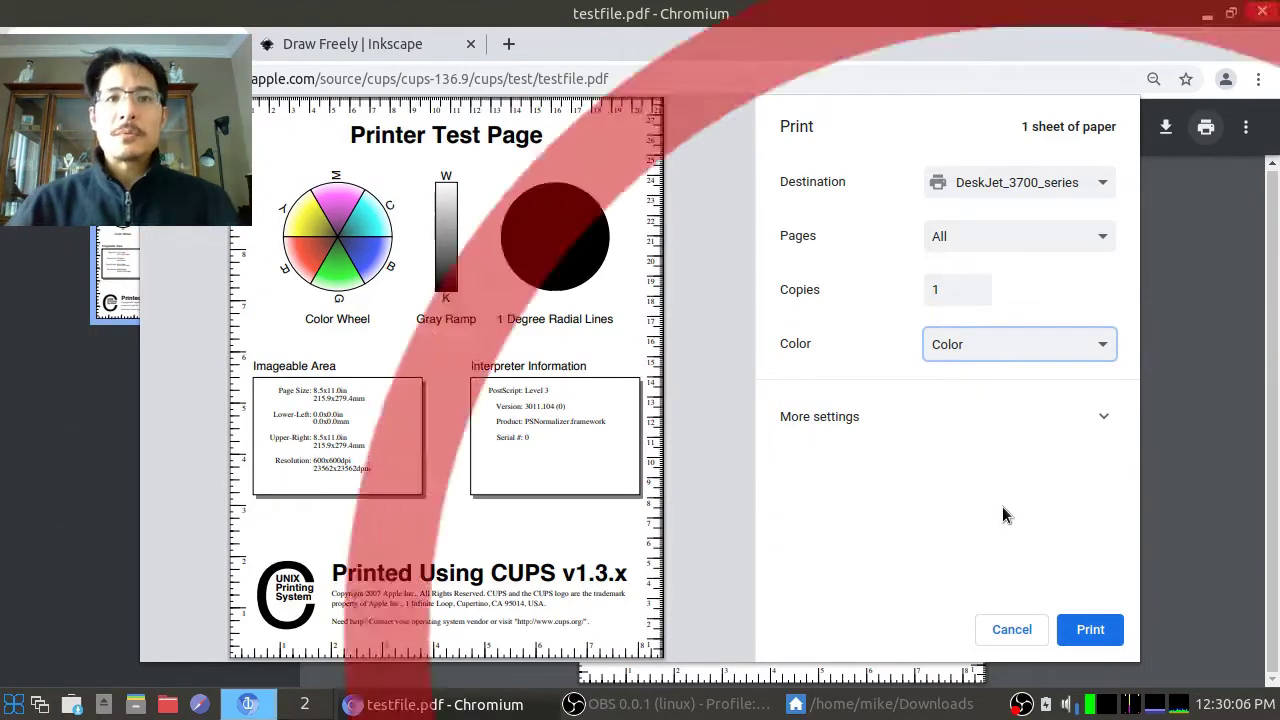
left_click(1090, 631)
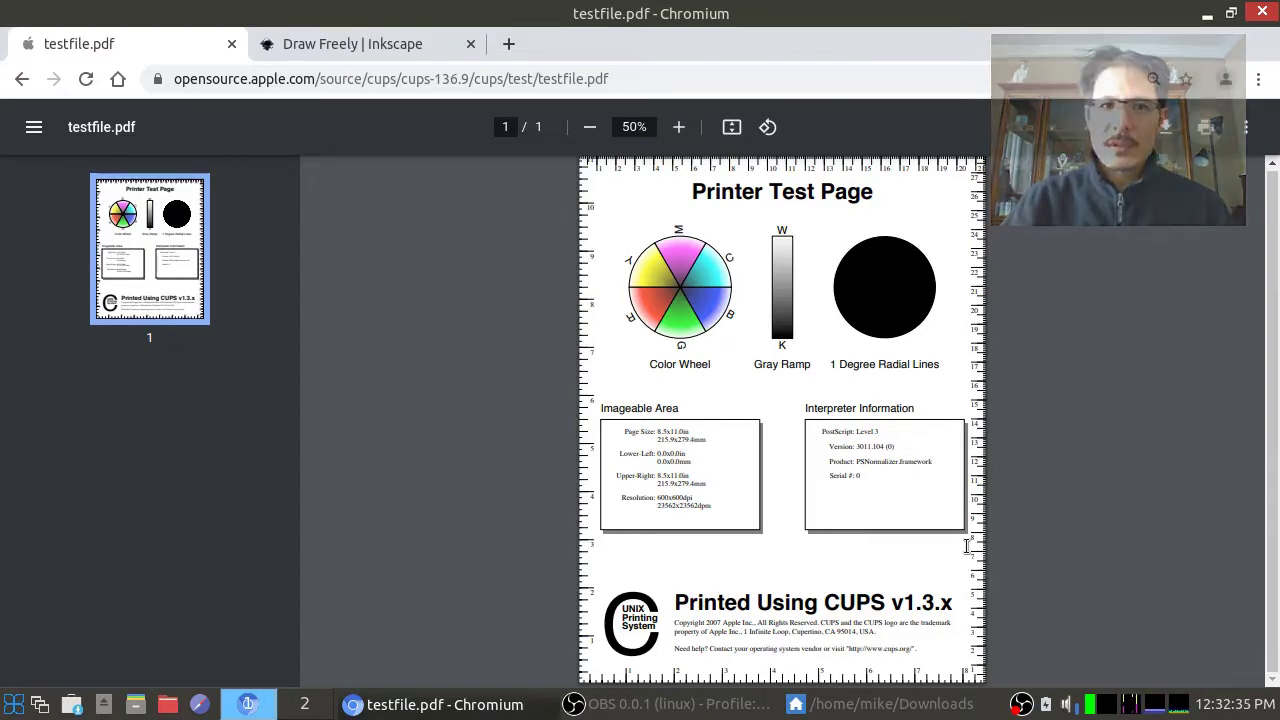
Step: Save testfile.pdf to Downloads and return to the Draw Freely | Inkscape tab
left_click(1166, 128)
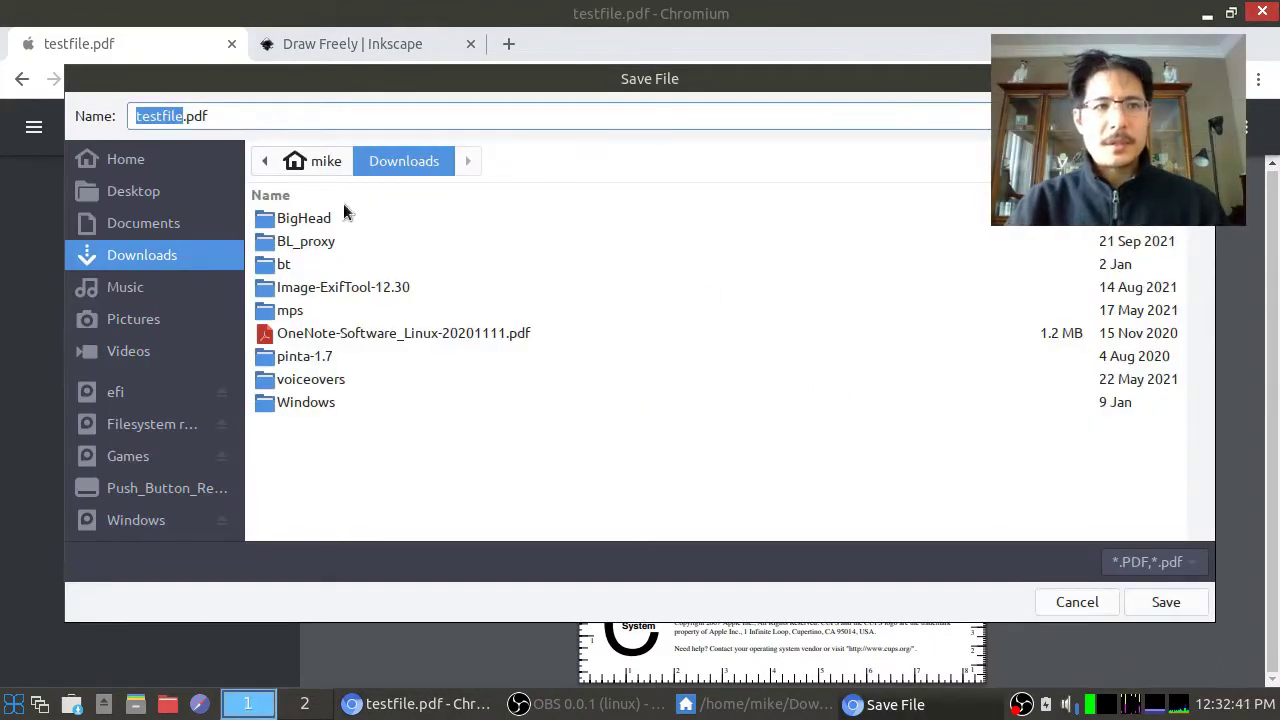
left_click(1166, 602)
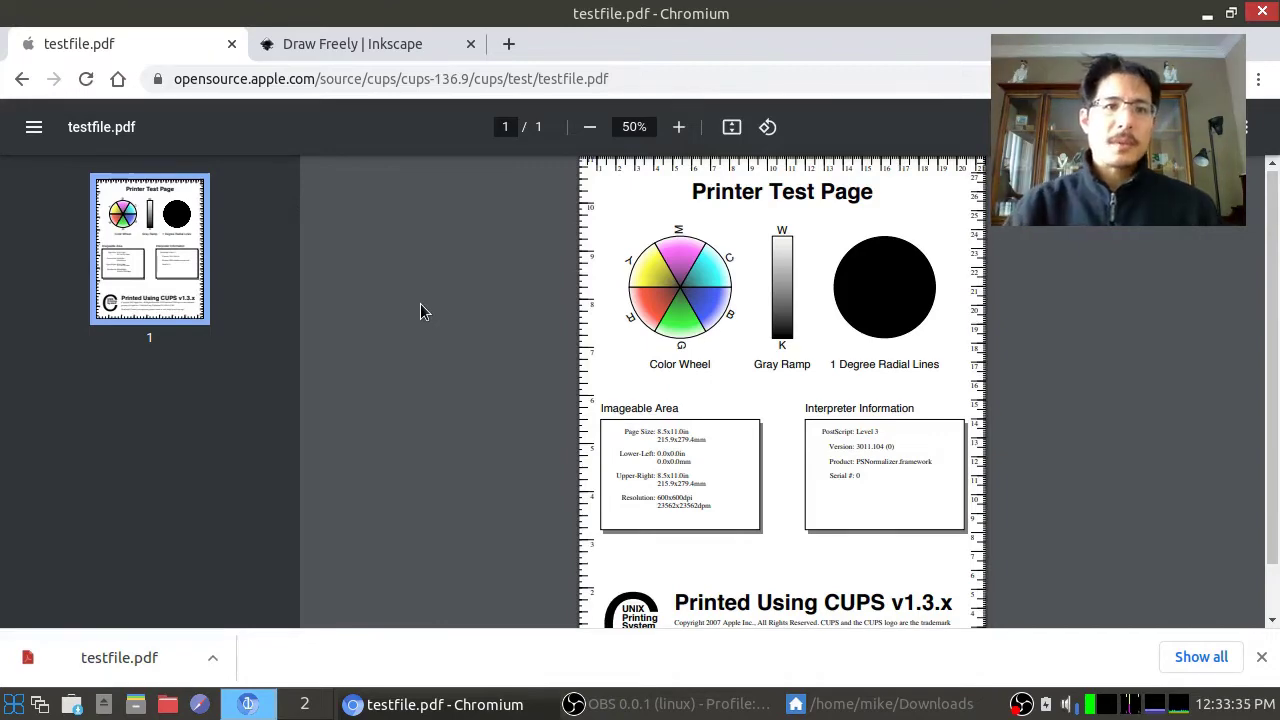
left_click(401, 53)
mouse_move(388, 245)
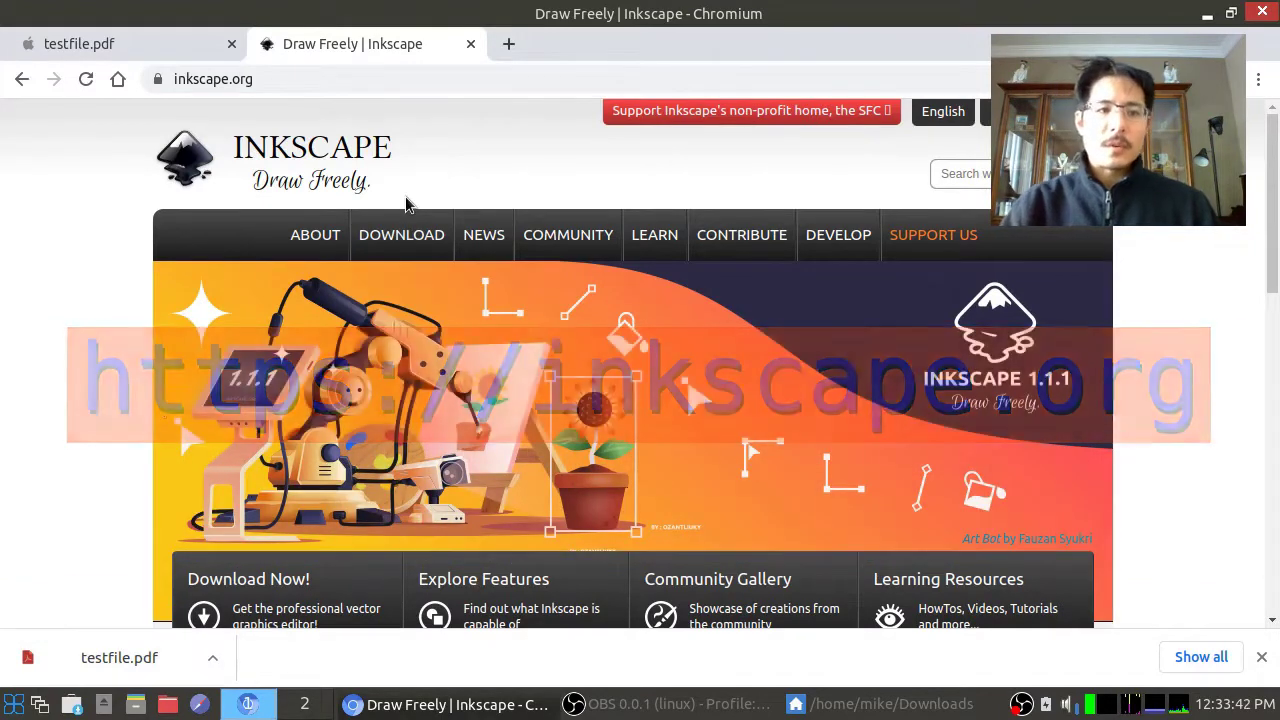
left_click(14, 704)
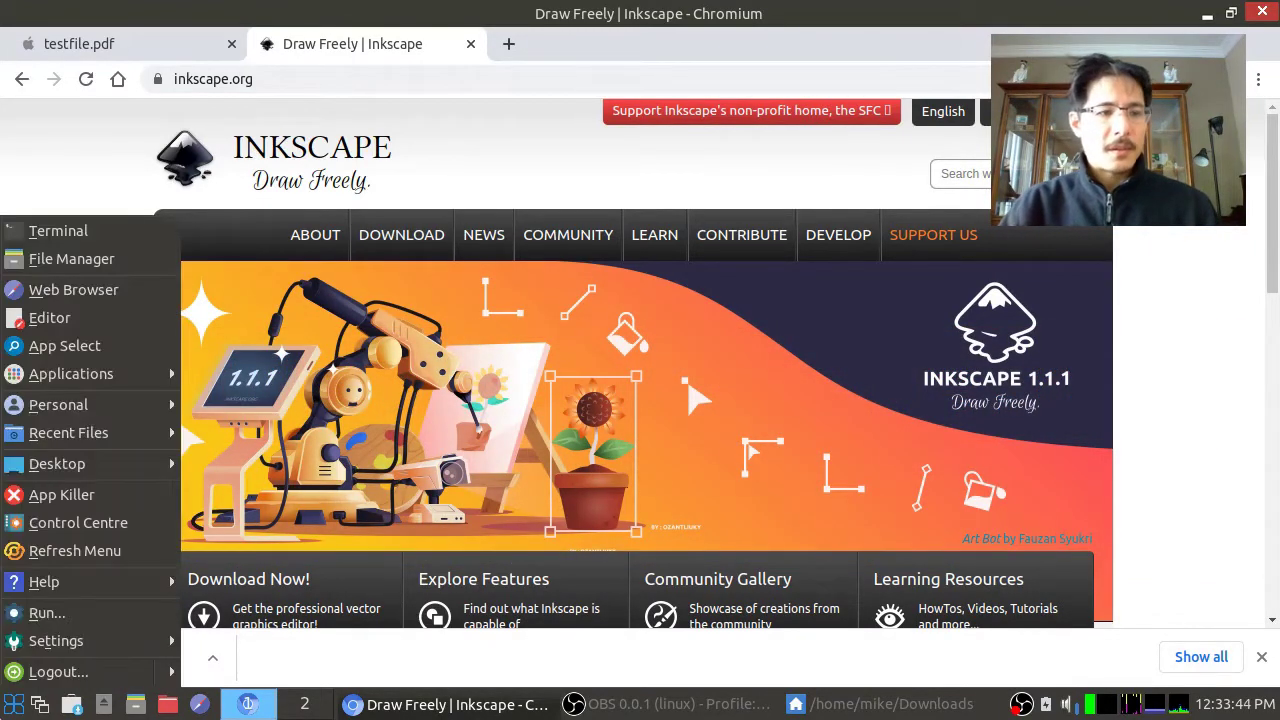
Step: In a new terminal, refresh the package lists with sudo apt update
left_click(168, 255)
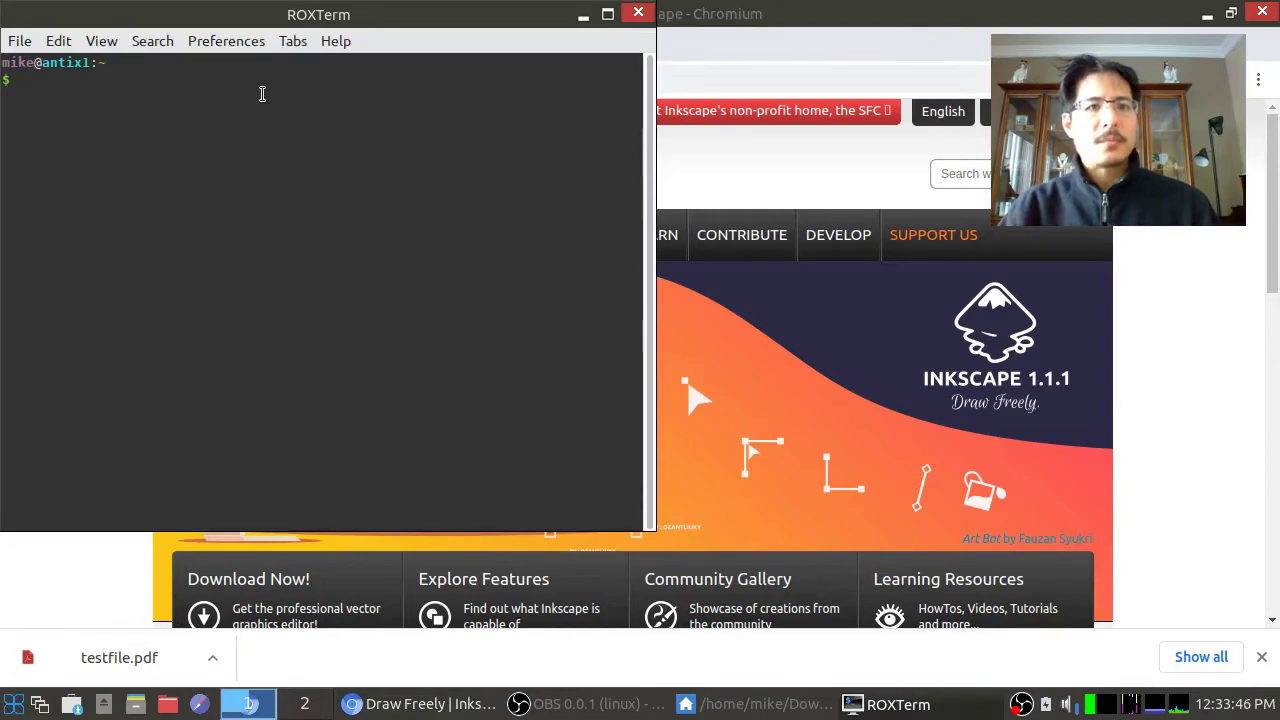
left_click_drag(293, 22, 358, 77)
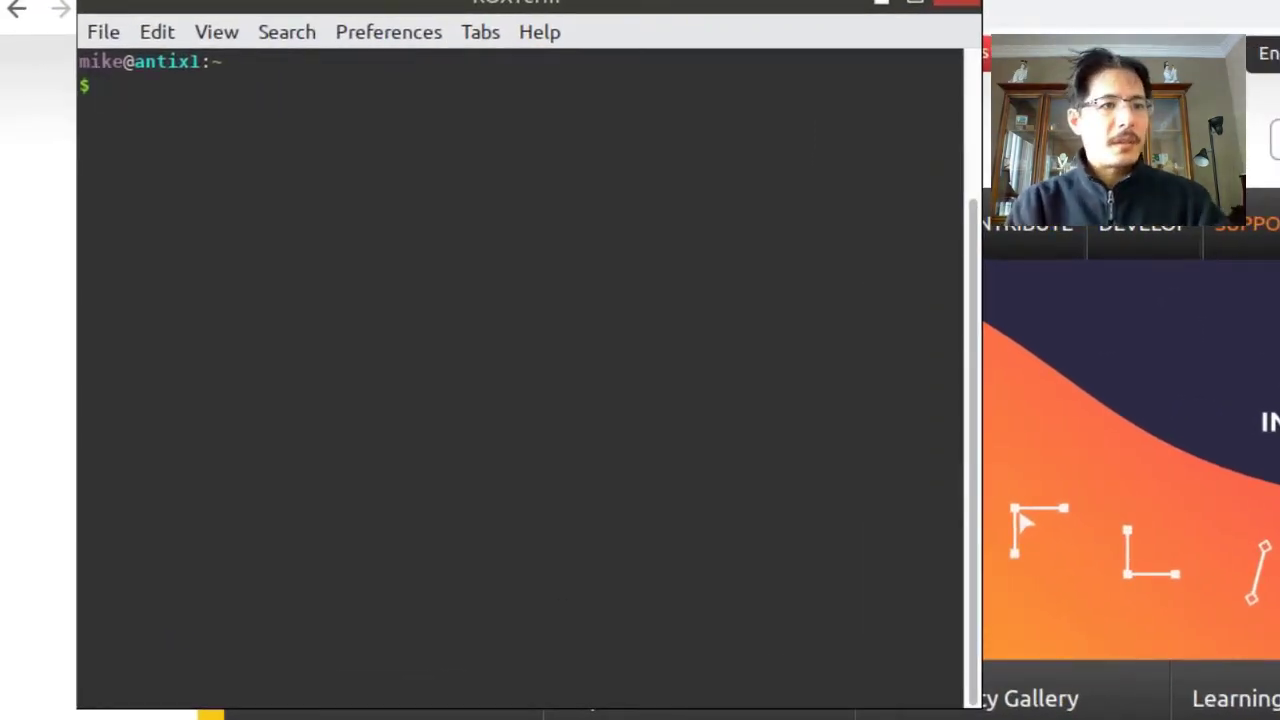
type("sudo apt update")
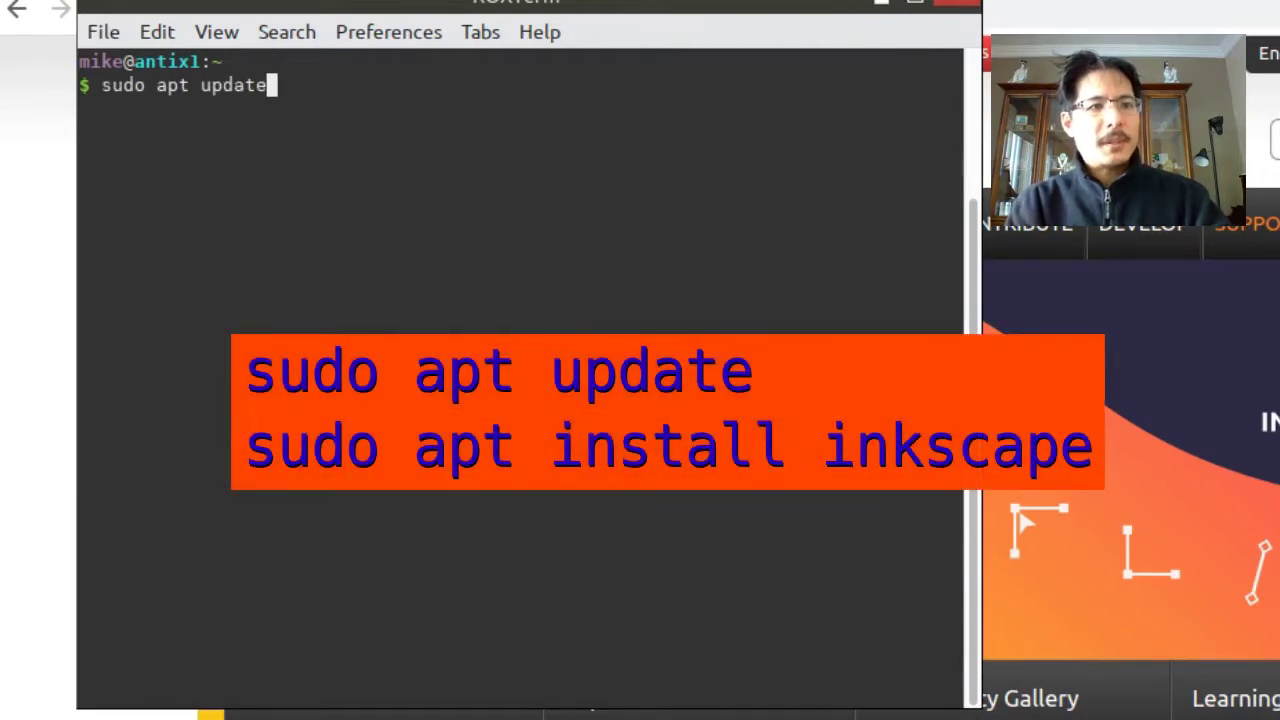
key("Return")
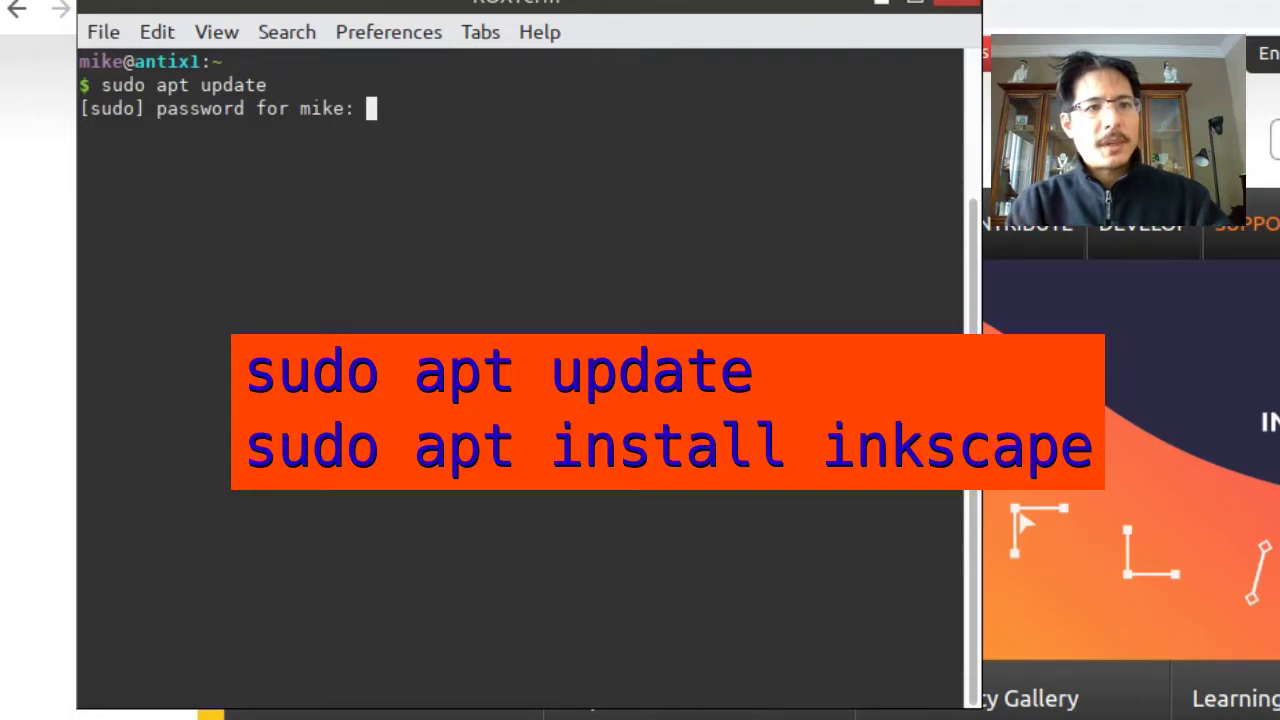
key("Return")
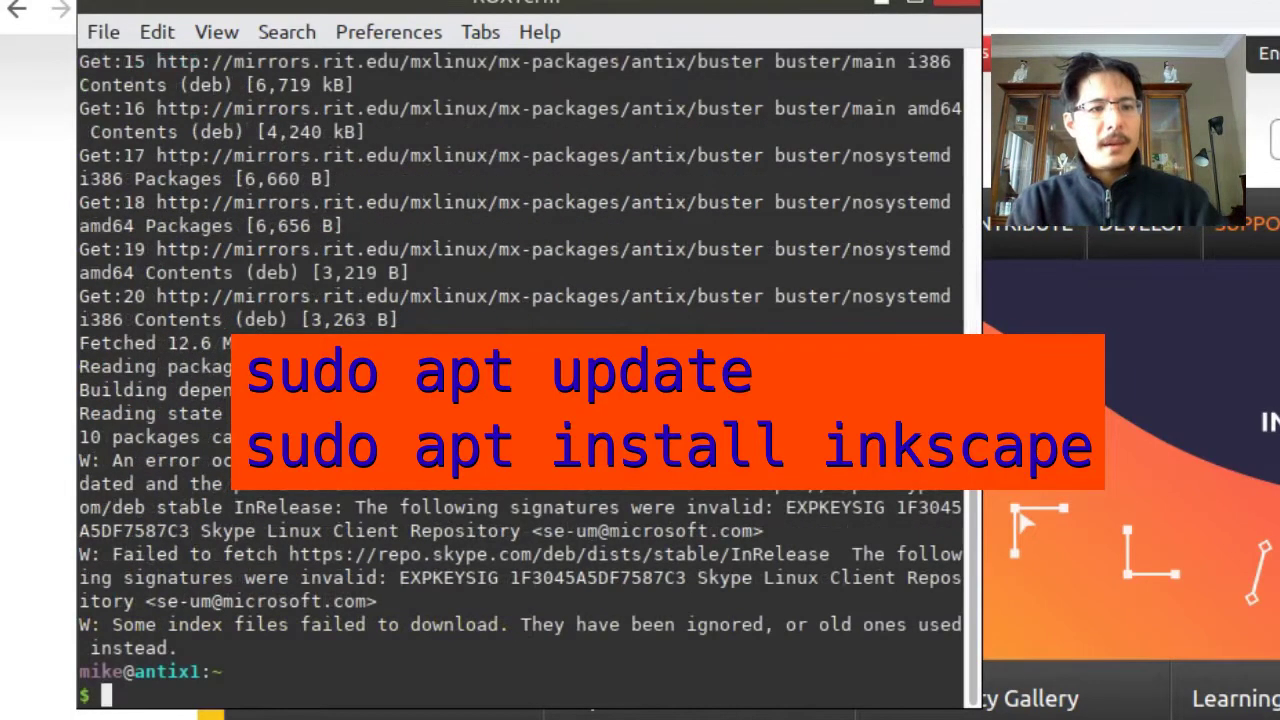
Step: Clear the screen, confirm Inkscape 0.92.4-3 is installed via sudo apt install, and close the terminal
type("clear")
key("Return")
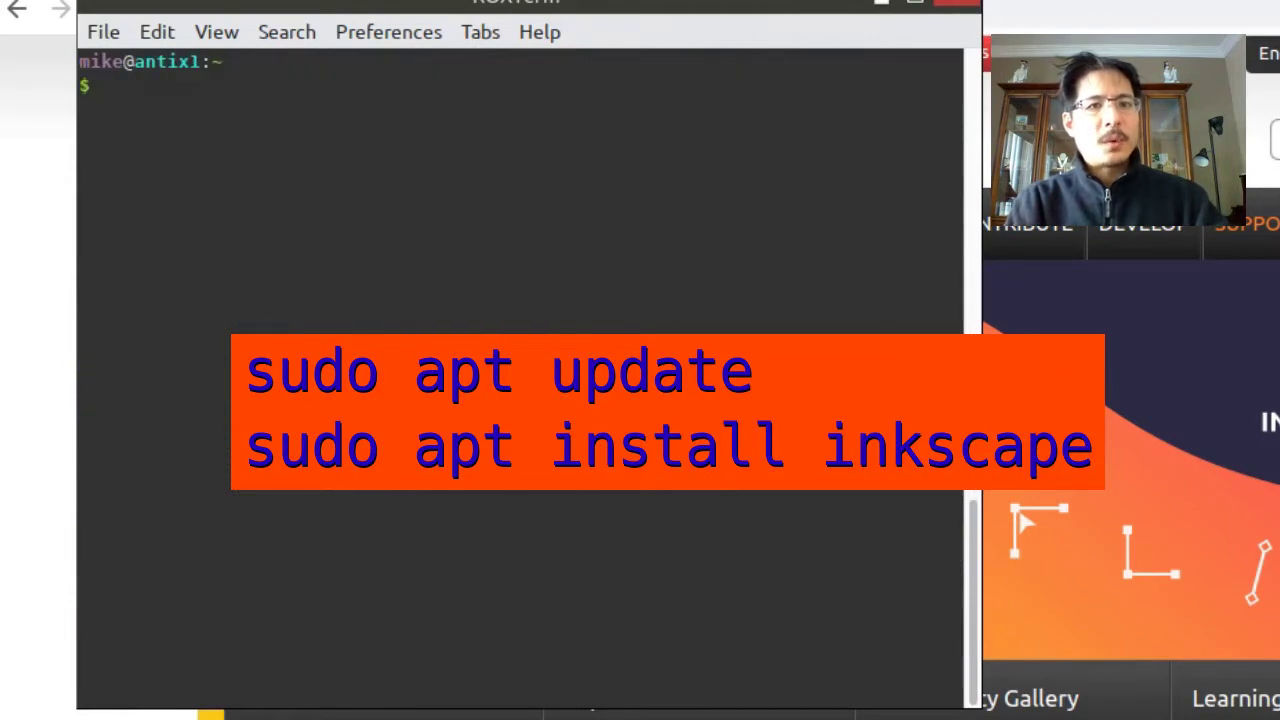
type("sudo apt install ")
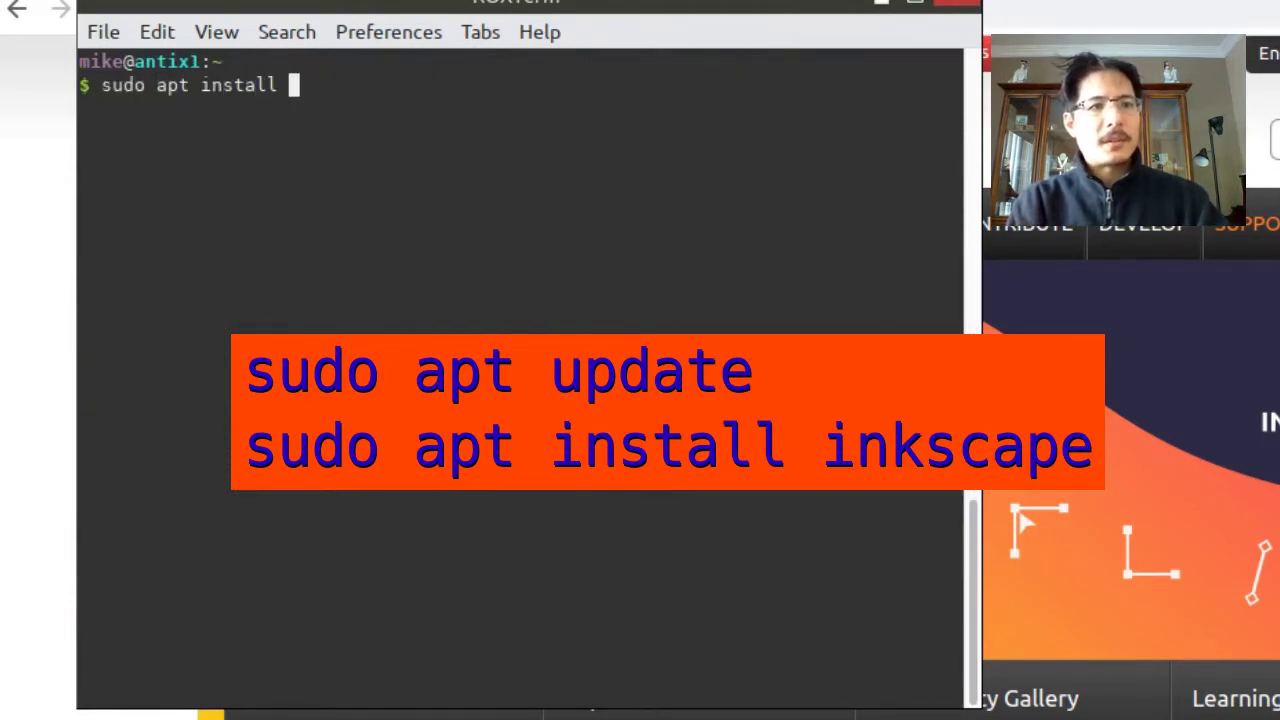
type("inksp")
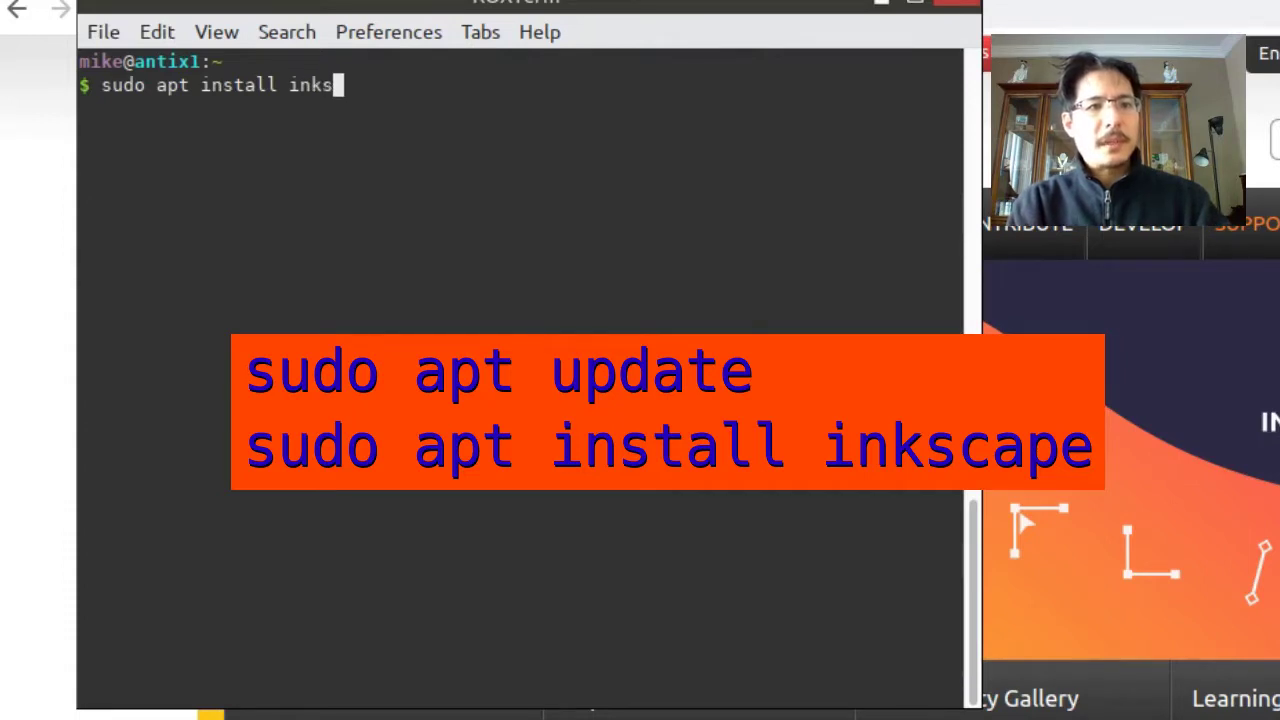
type("cape")
key("Return")
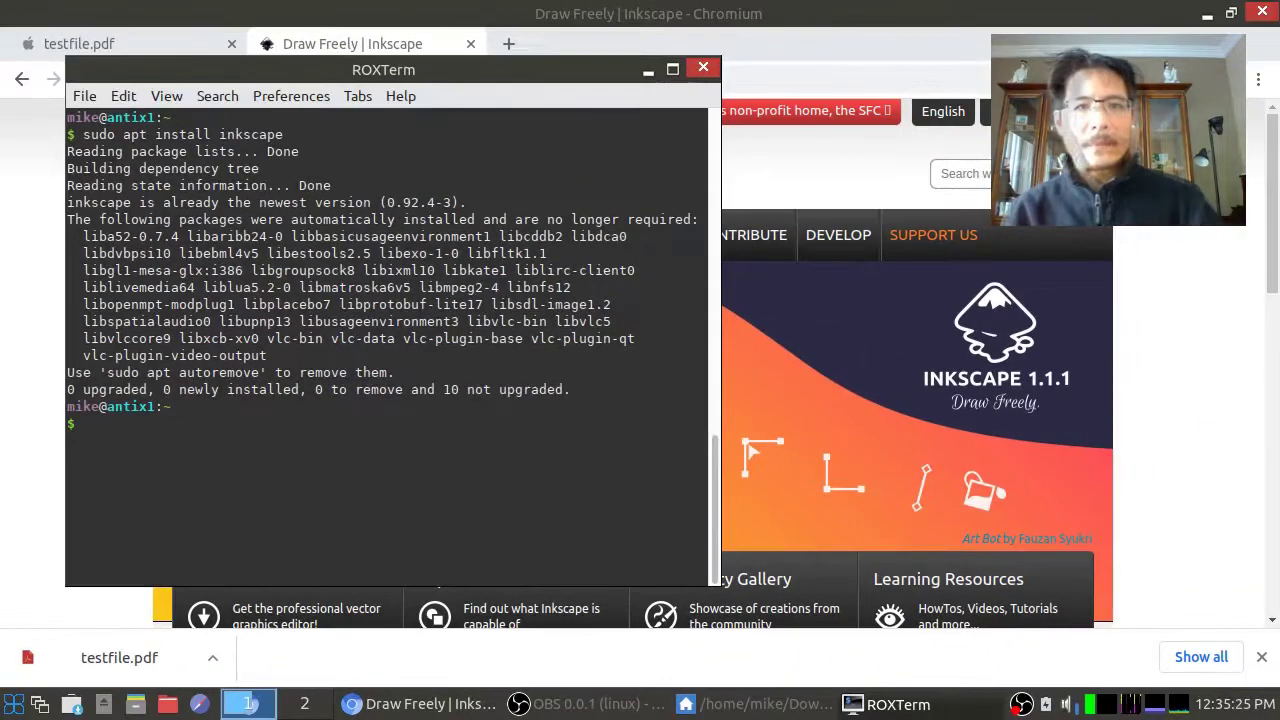
key("ctrl+d")
mouse_move(499, 232)
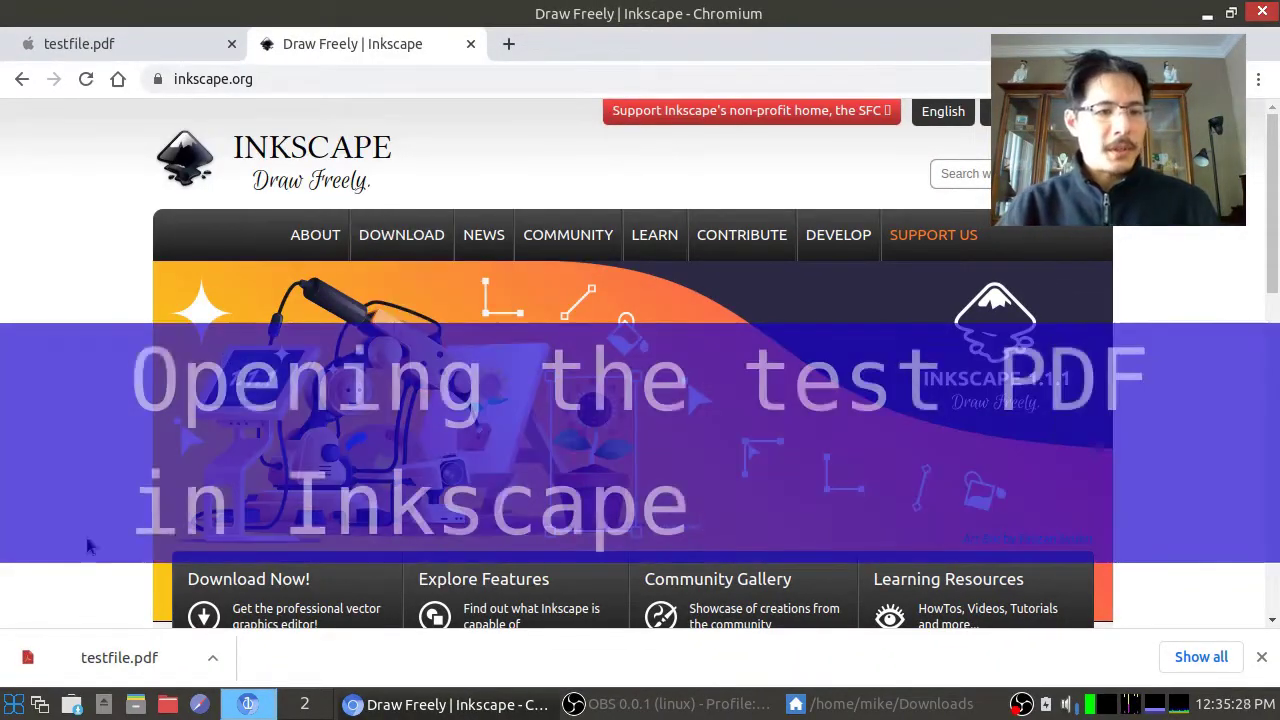
Step: Launch Inkscape from the application launcher menu
left_click(14, 704)
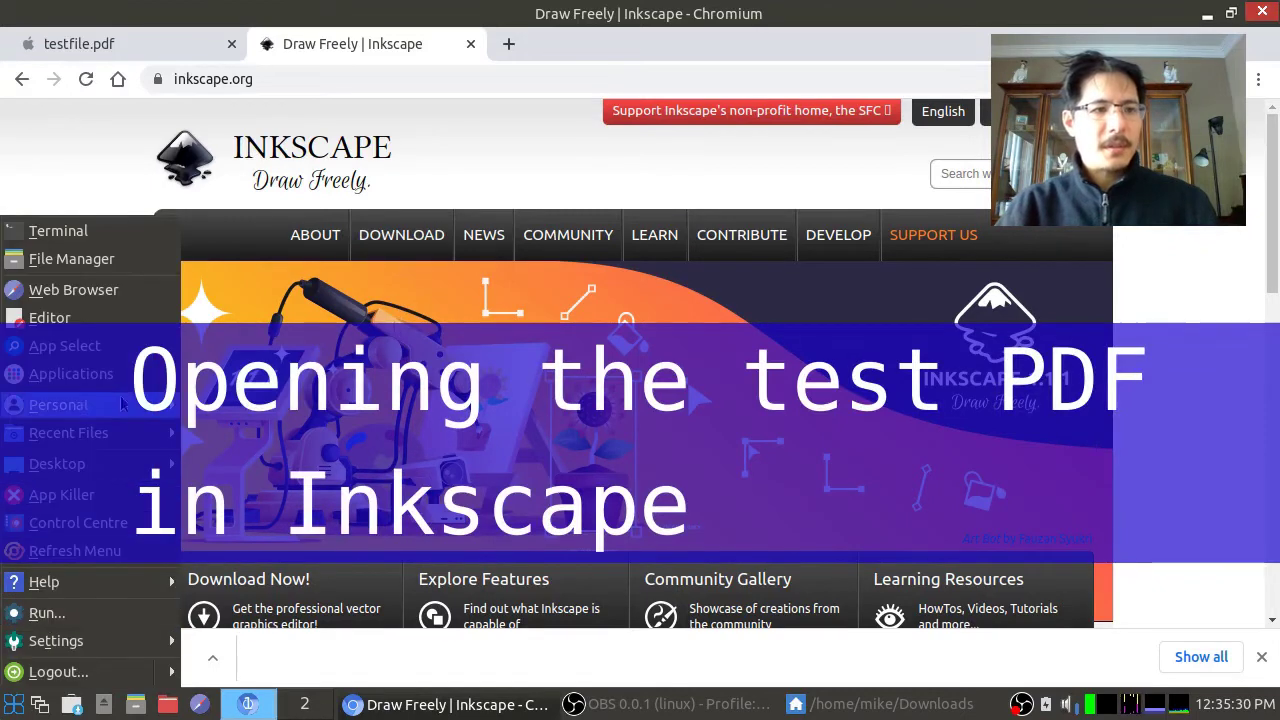
mouse_move(70, 373)
mouse_move(275, 495)
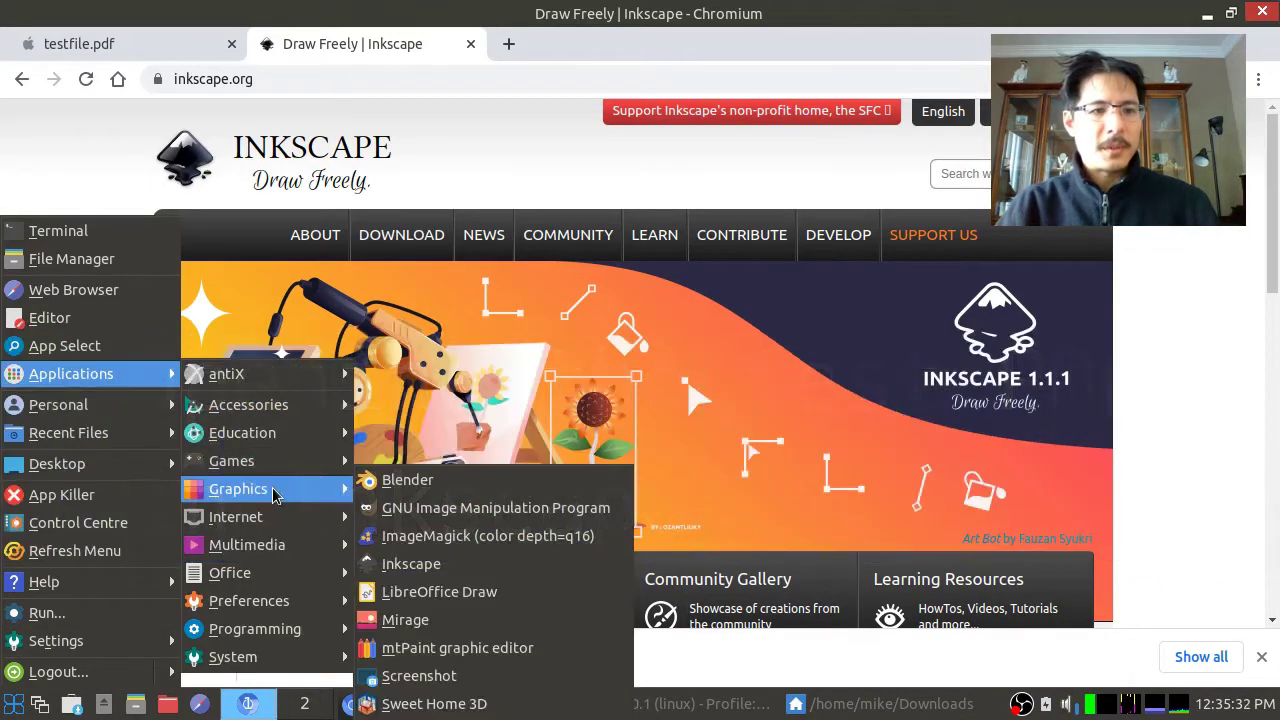
left_click(427, 572)
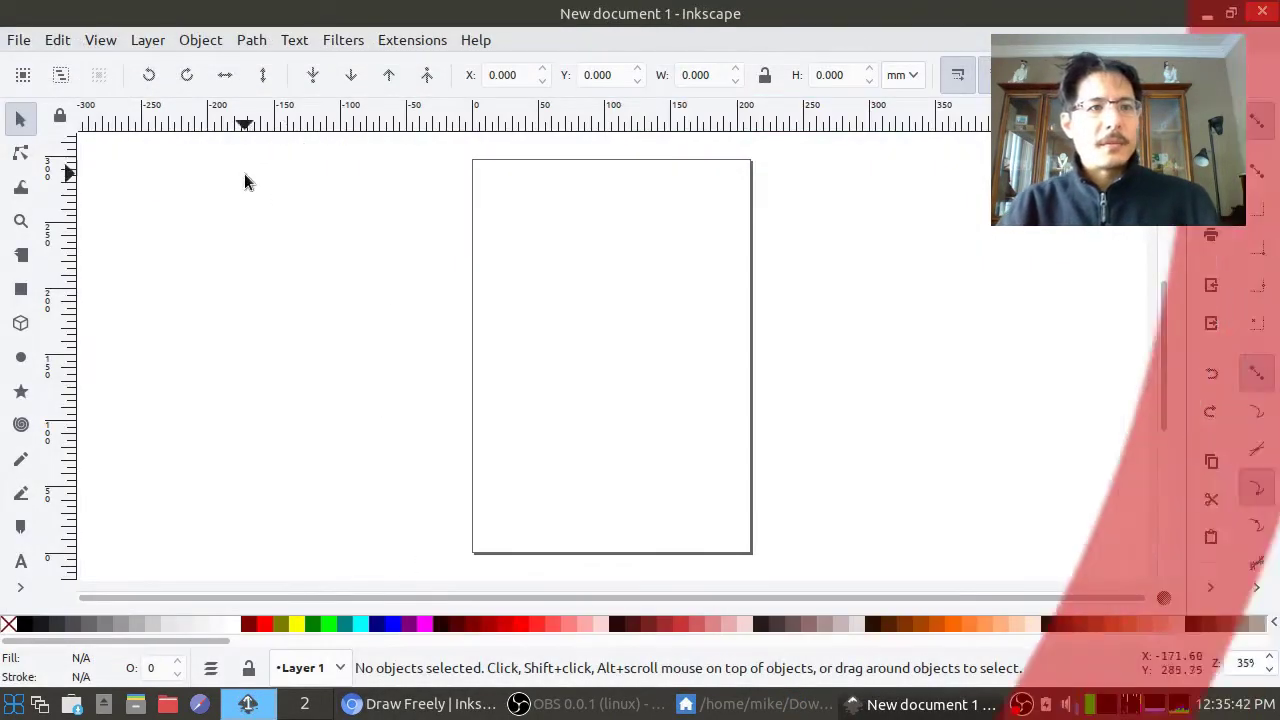
Step: Open testfile.pdf from Downloads using internal import of page 1
left_click(22, 40)
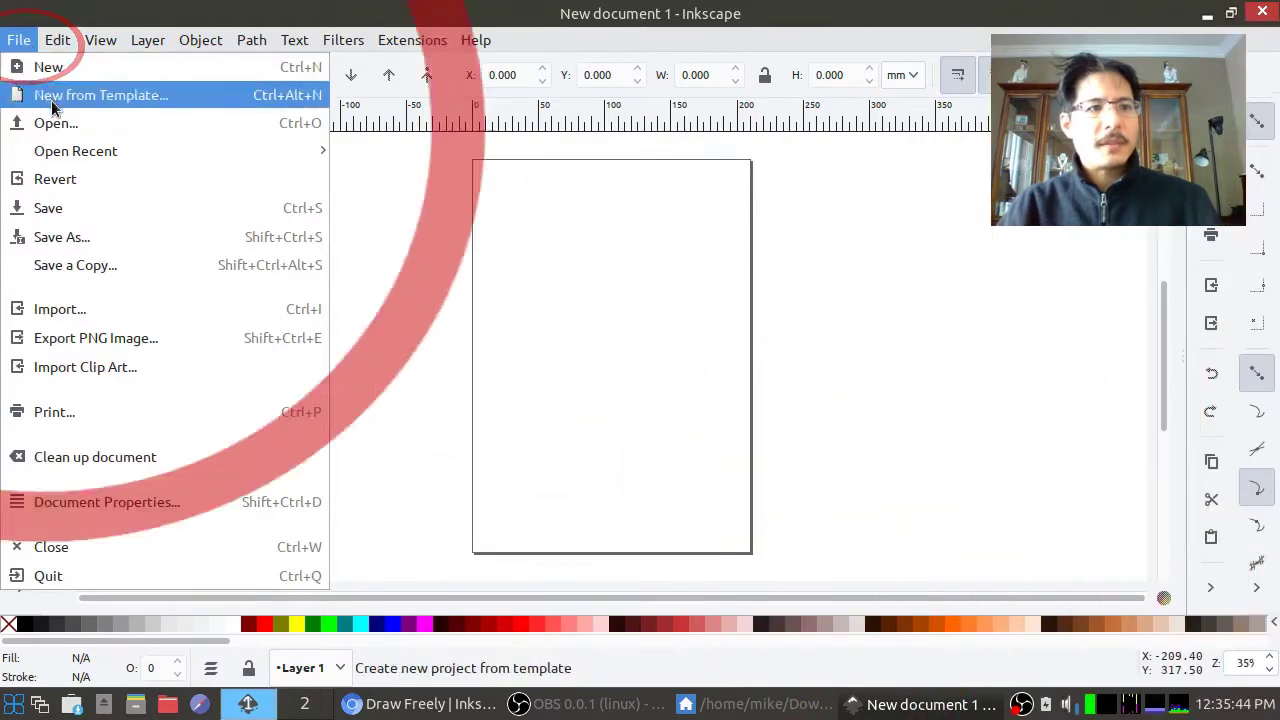
left_click(60, 124)
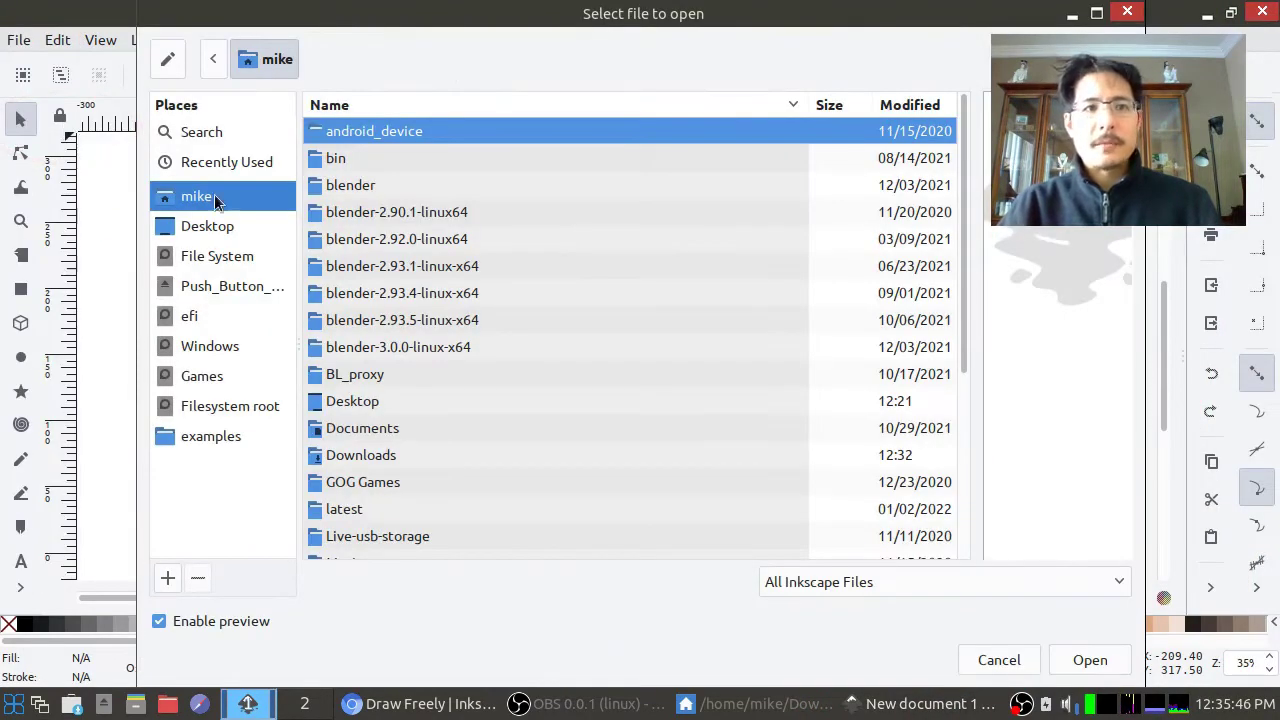
left_click(360, 456)
double_click(360, 456)
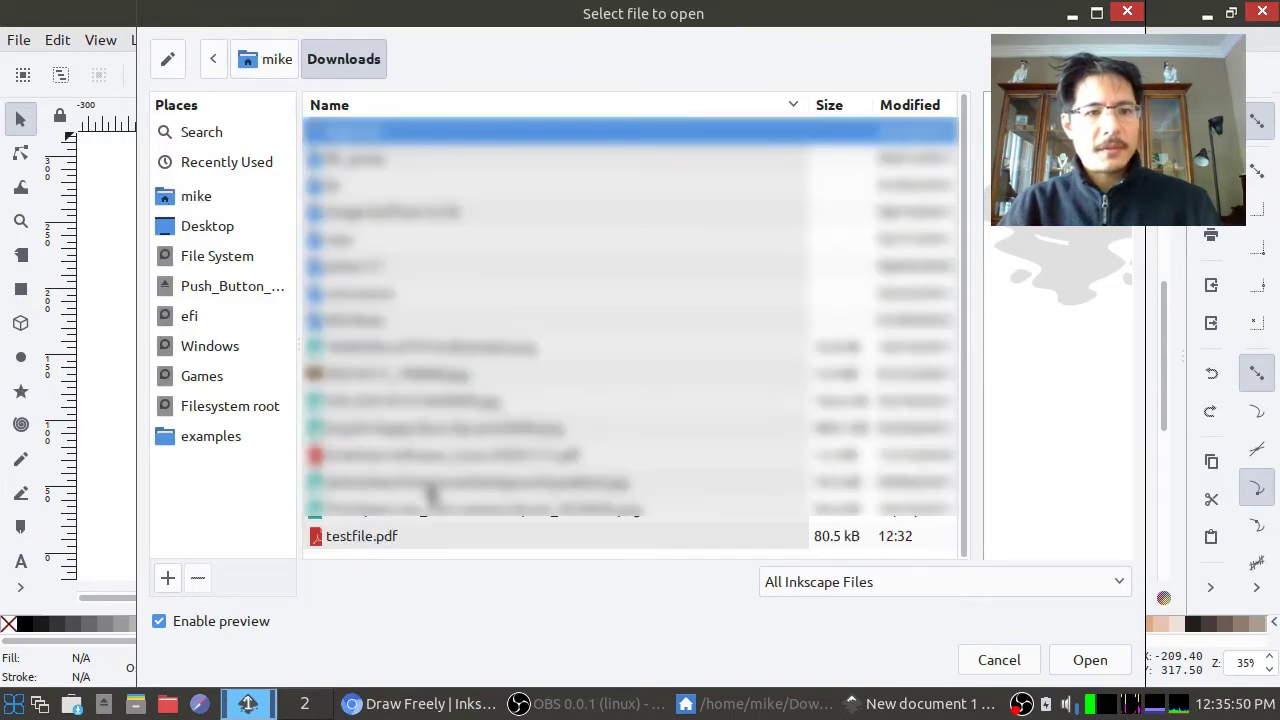
left_click(531, 540)
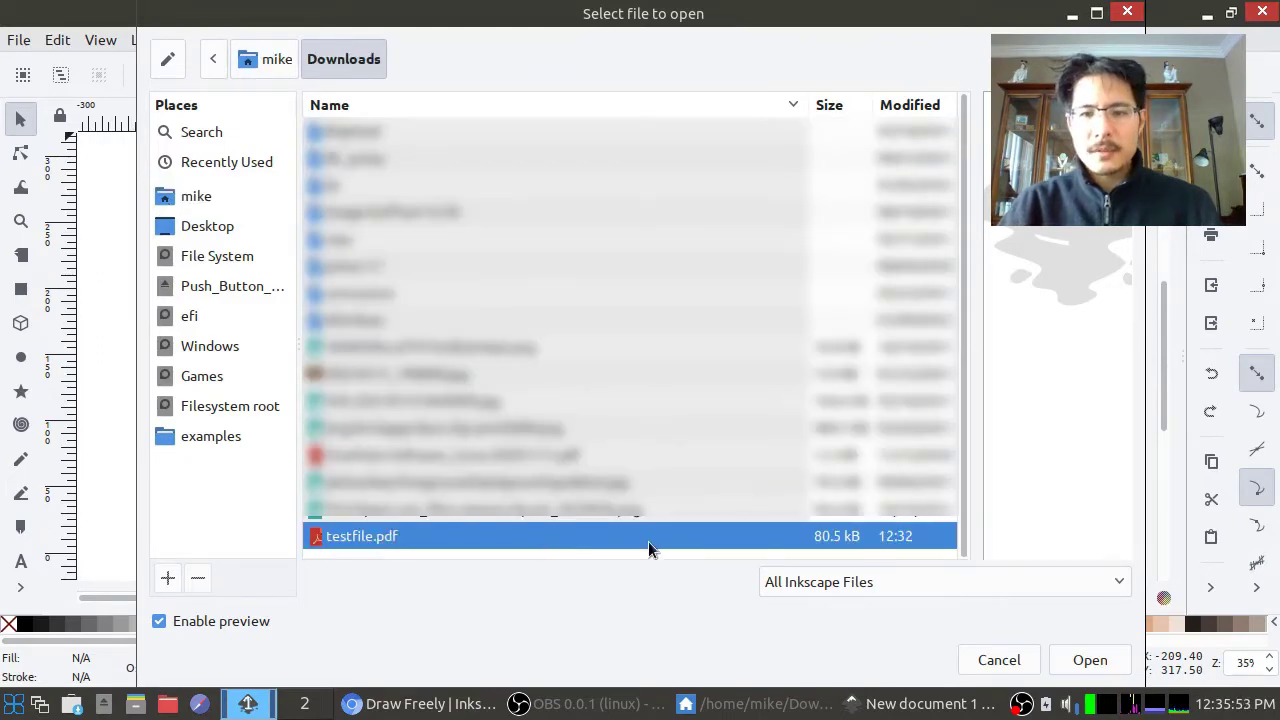
left_click(1088, 661)
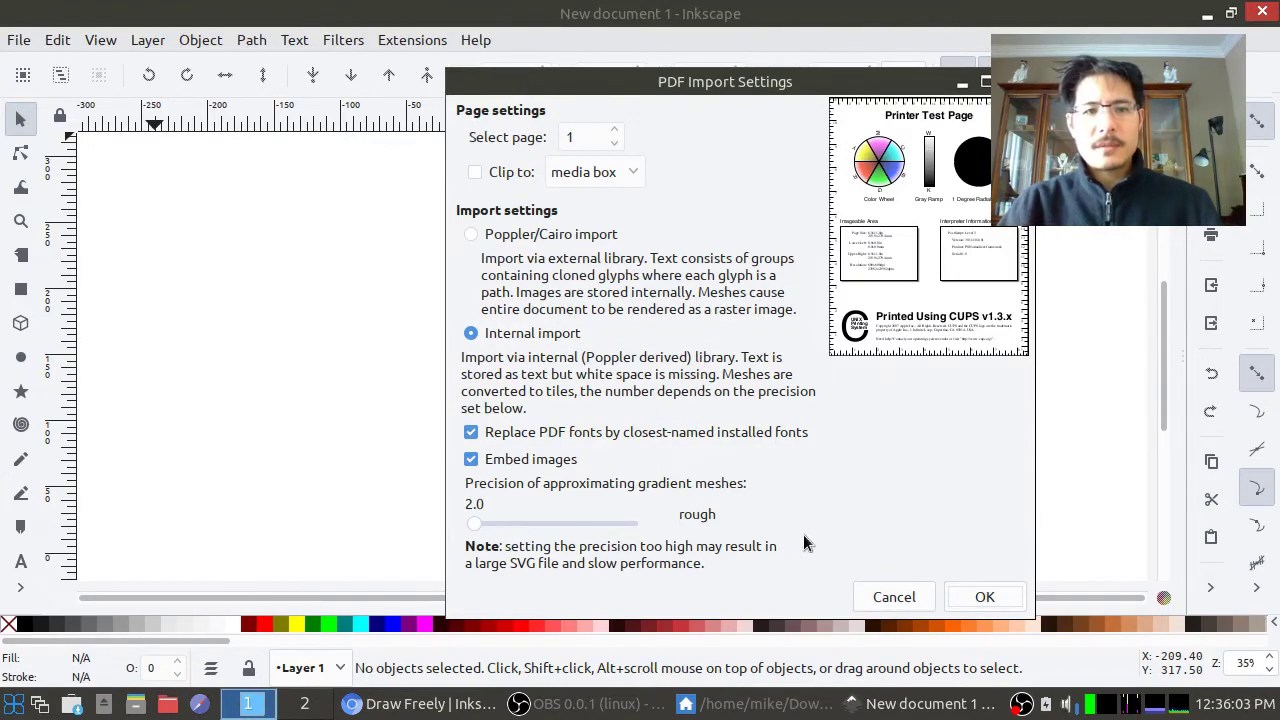
left_click(992, 597)
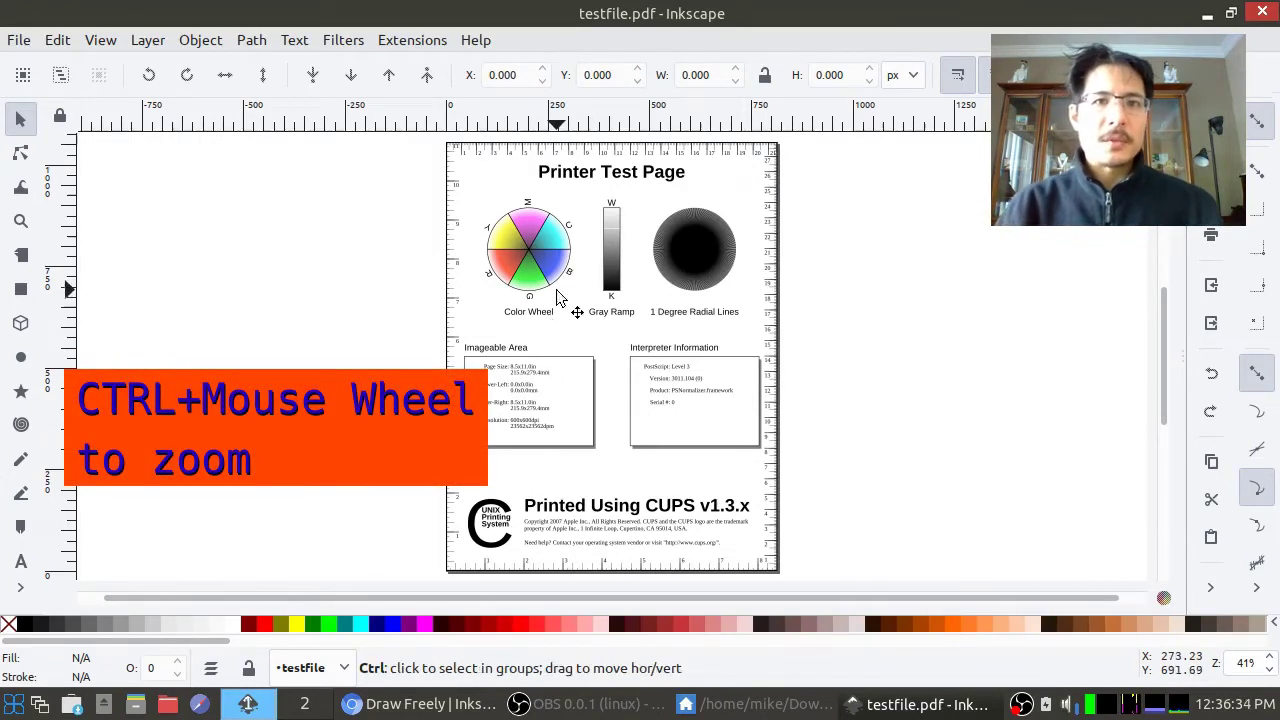
Step: Zoom in to about 162% on the colour wheel and gray ramp
scroll(537, 242, "up", 2, "ctrl")
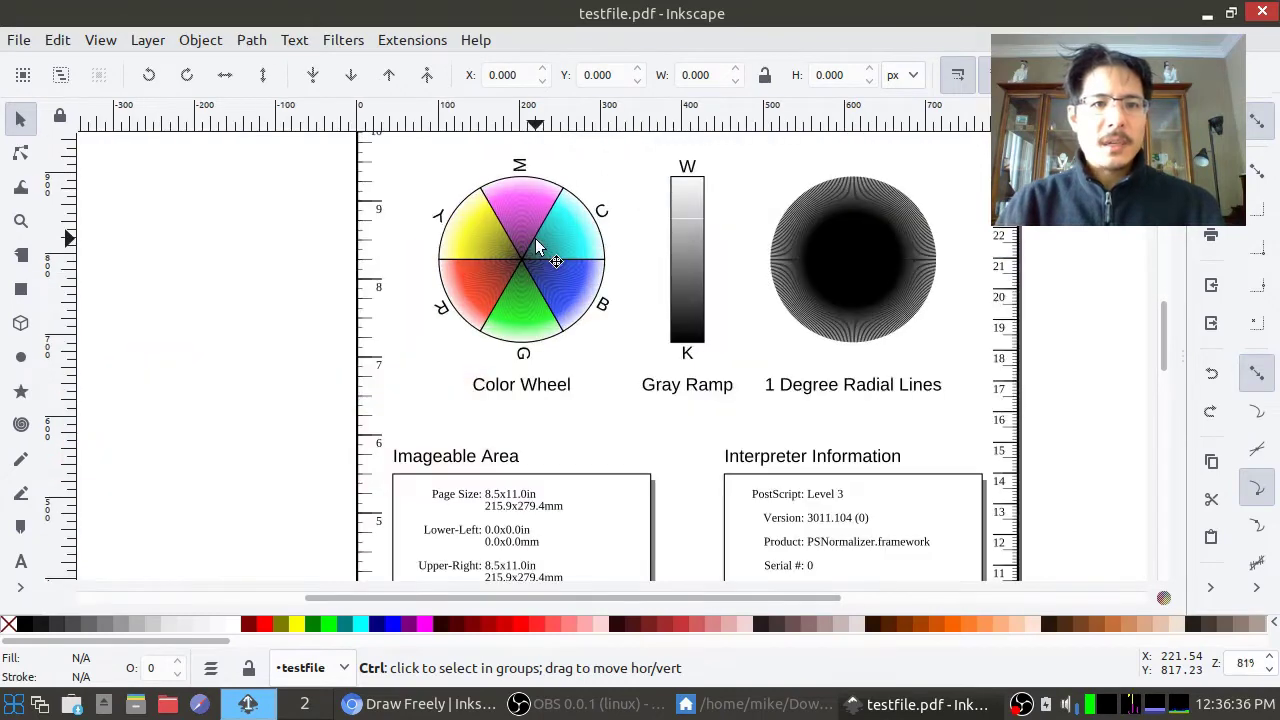
scroll(536, 242, "up", 2, "ctrl")
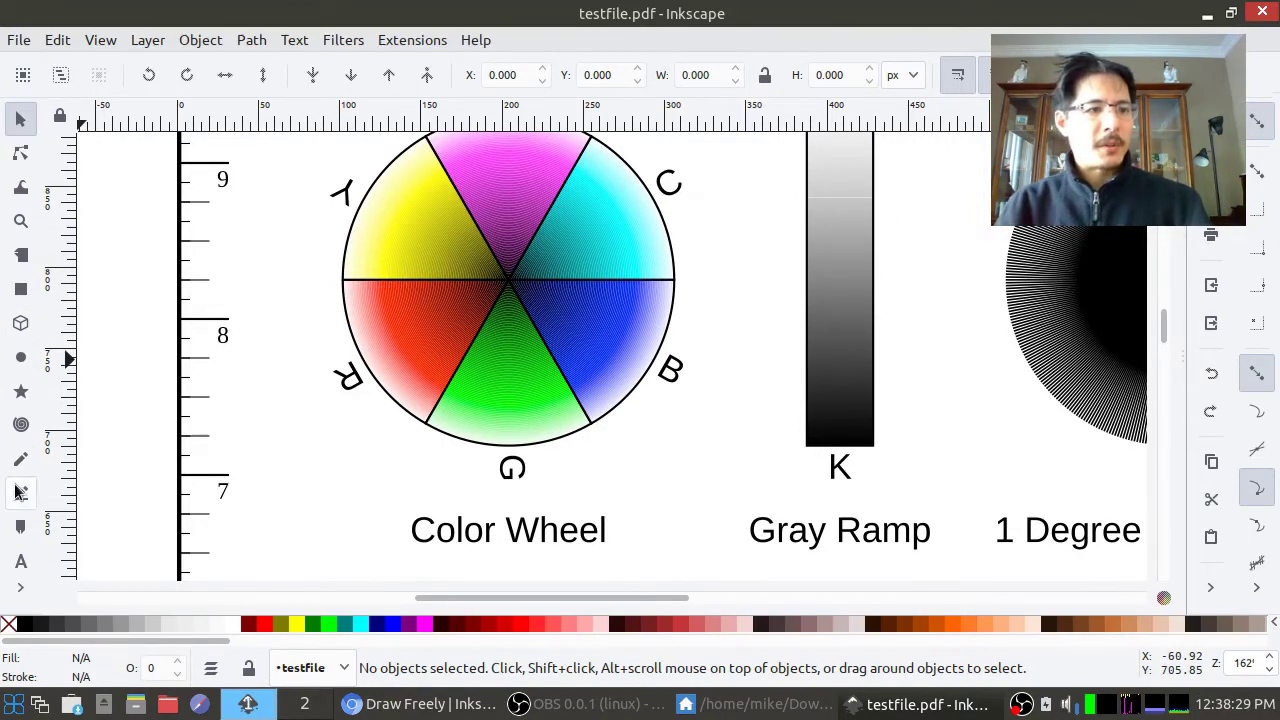
Step: Switch to the Dropper tool to read the red sector as #c81c00
left_click(28, 592)
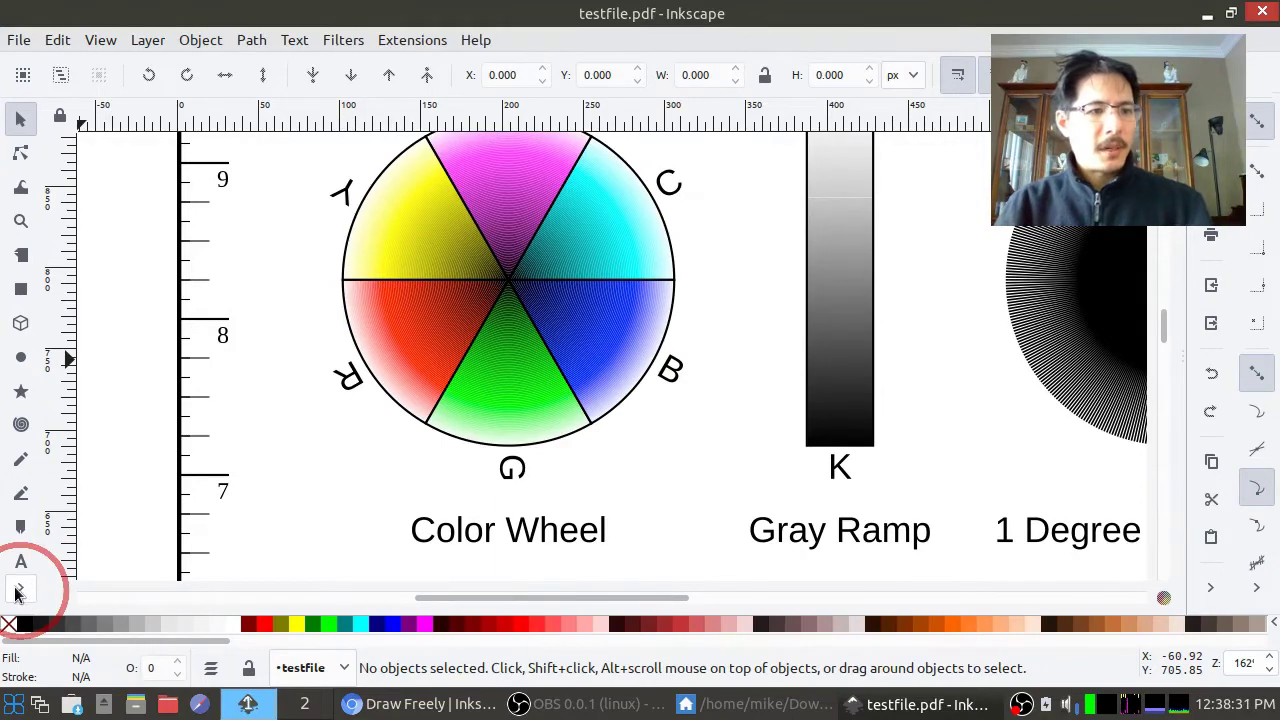
left_click(98, 565)
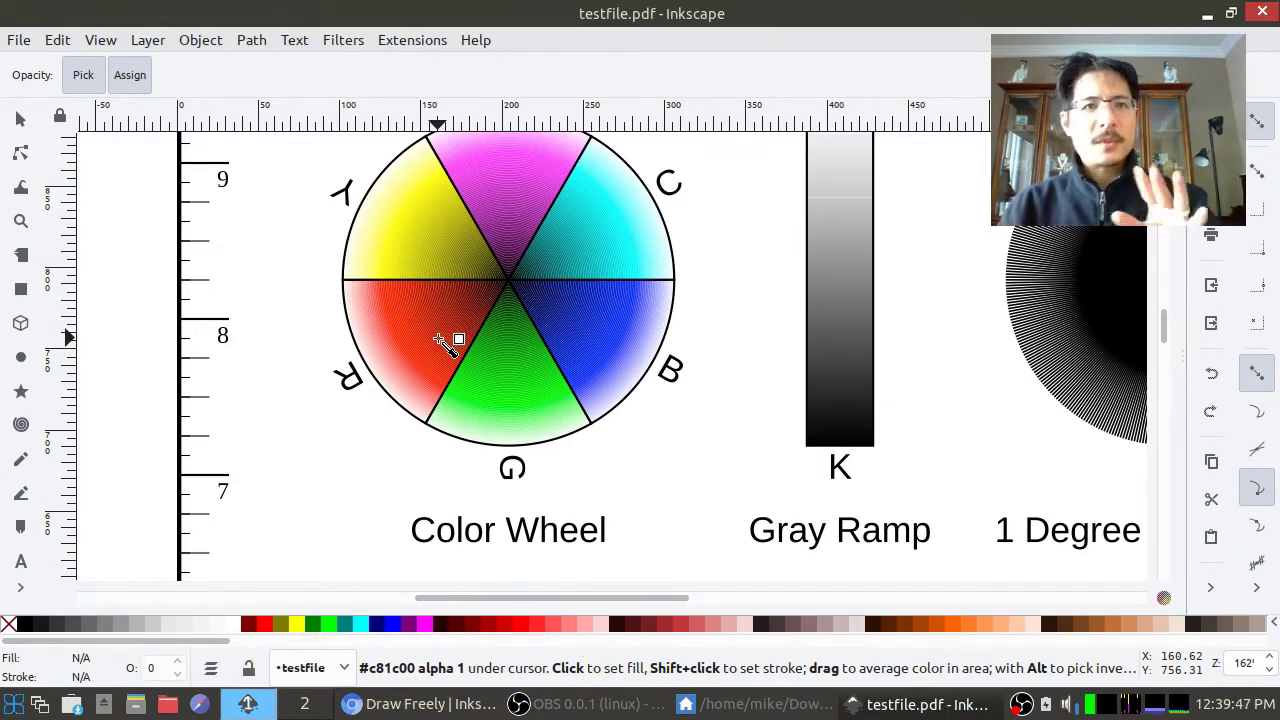
key("super")
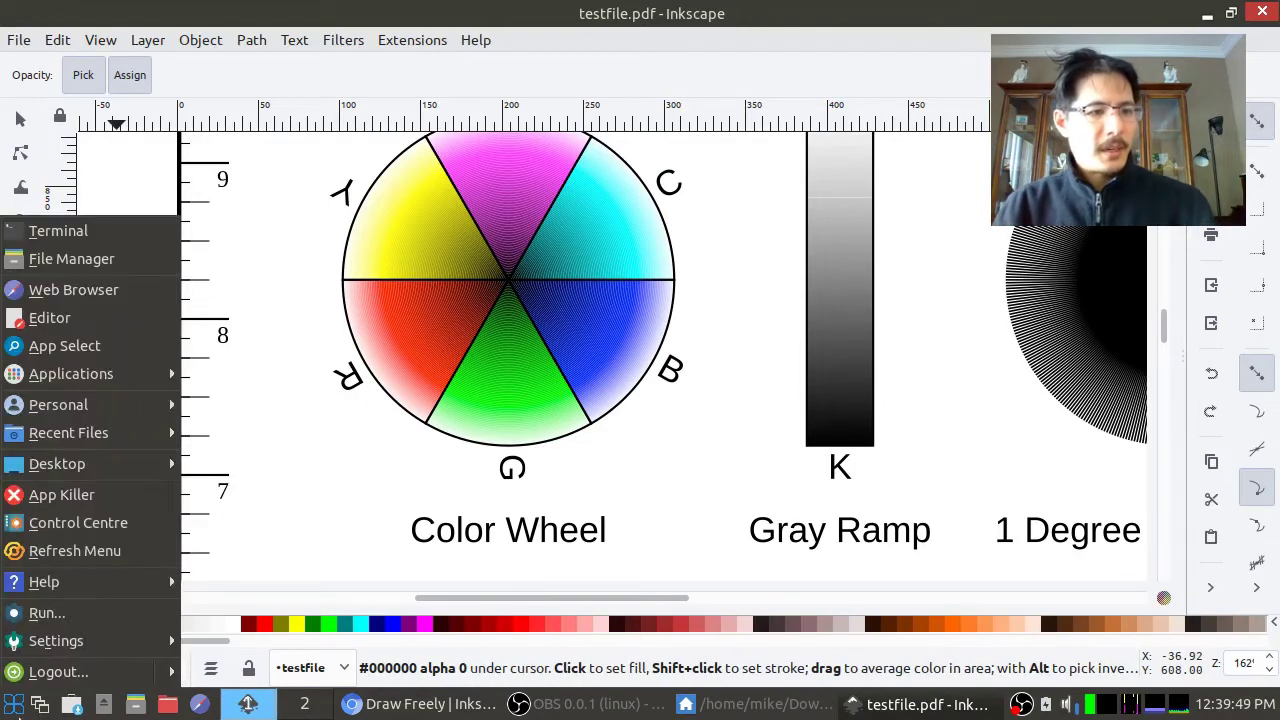
Step: Place a terminal right of the canvas and note the red hex b91800 at its prompt
left_click(105, 230)
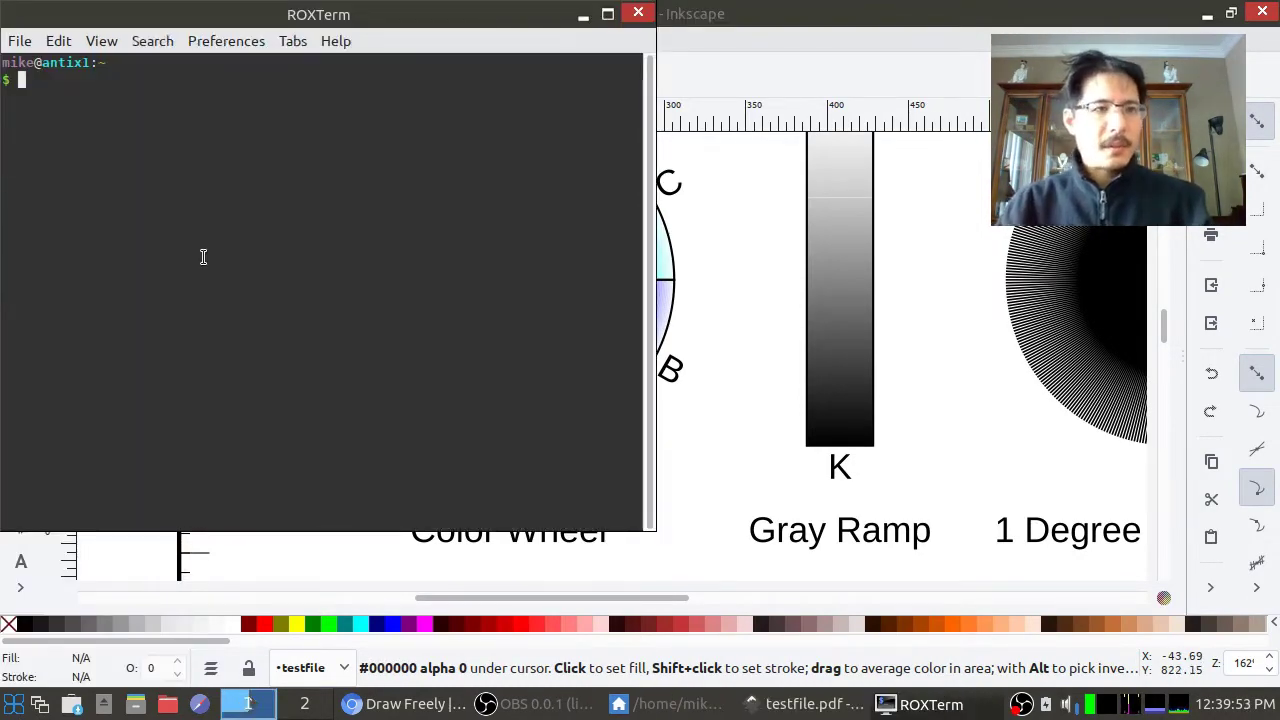
type("c")
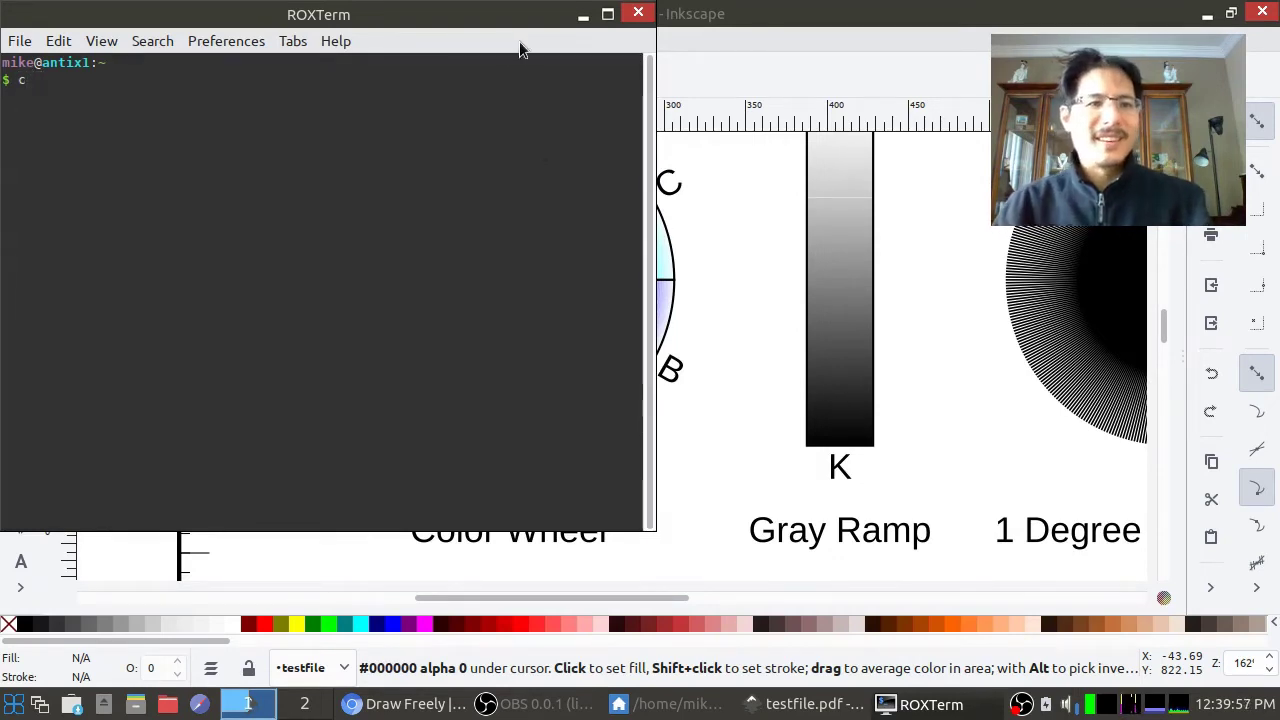
left_click_drag(337, 17, 909, 72)
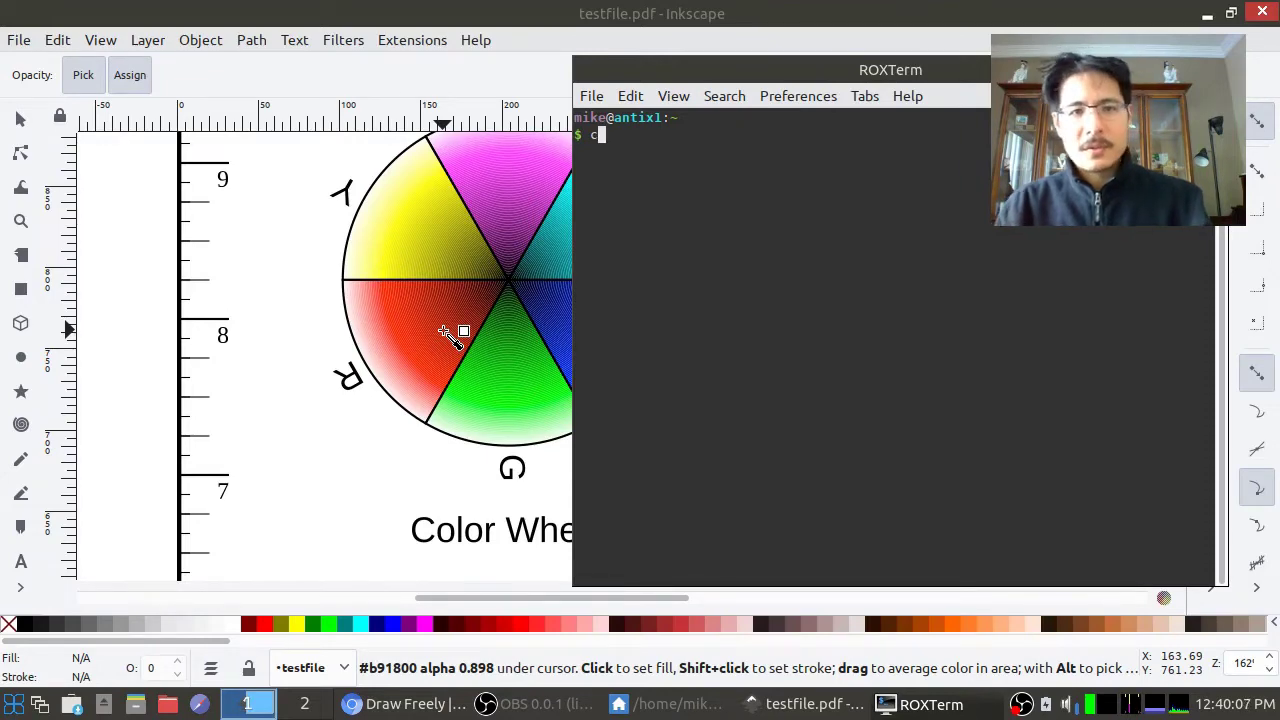
key("BackSpace")
type("b91")
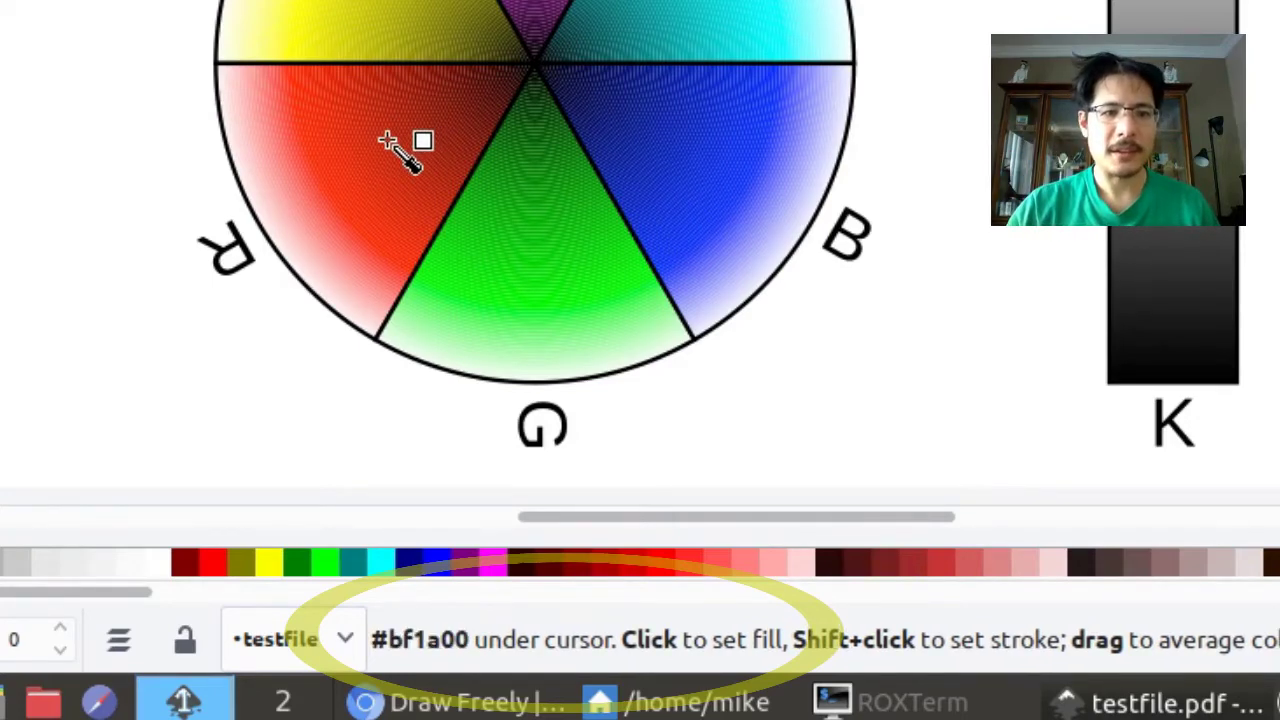
Step: Drag the Dropper across the red sector to average its colour, about #c52f17
left_click_drag(392, 142, 434, 168)
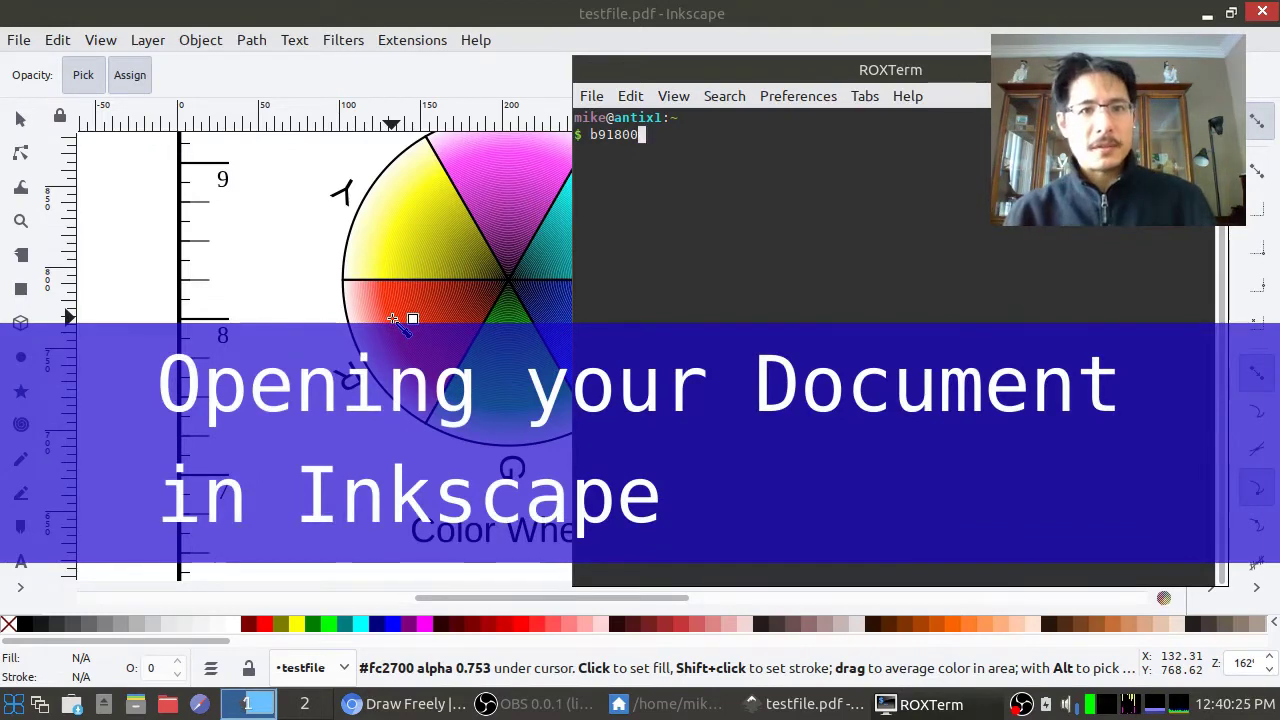
Step: Re-open Downloads/testfile.pdf with internal import in a second Inkscape window
left_click(503, 12)
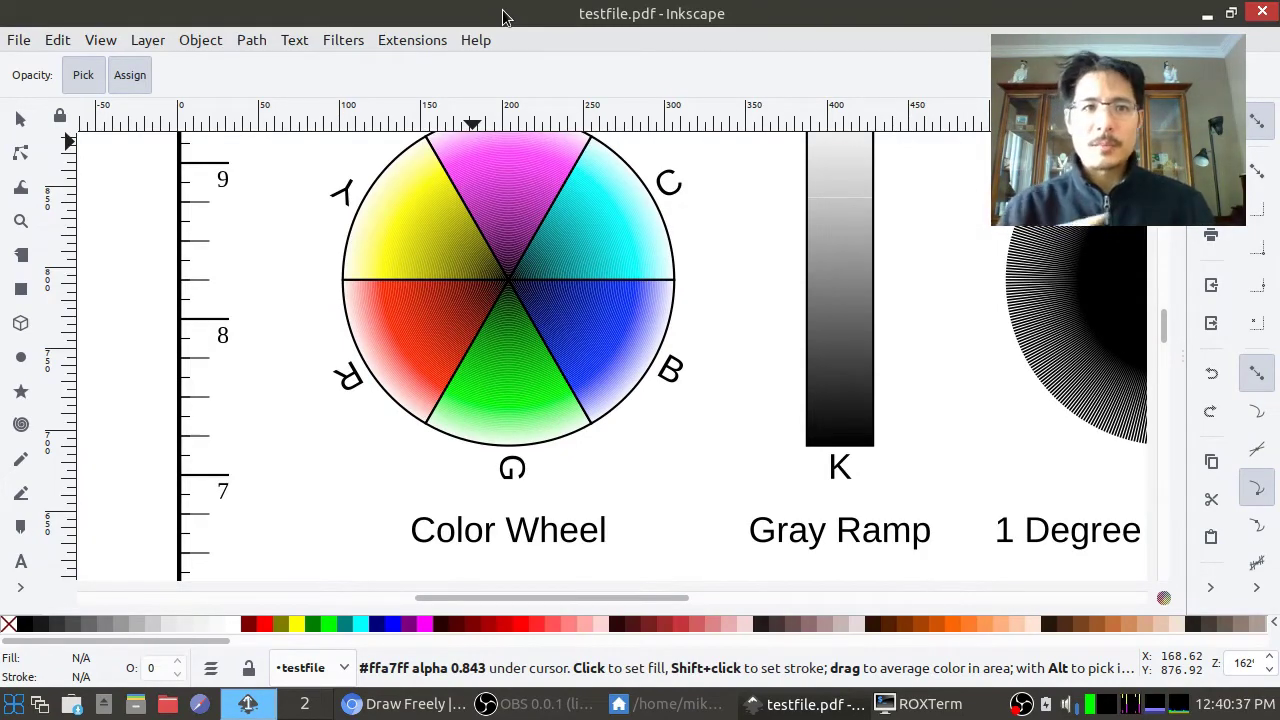
left_click(16, 41)
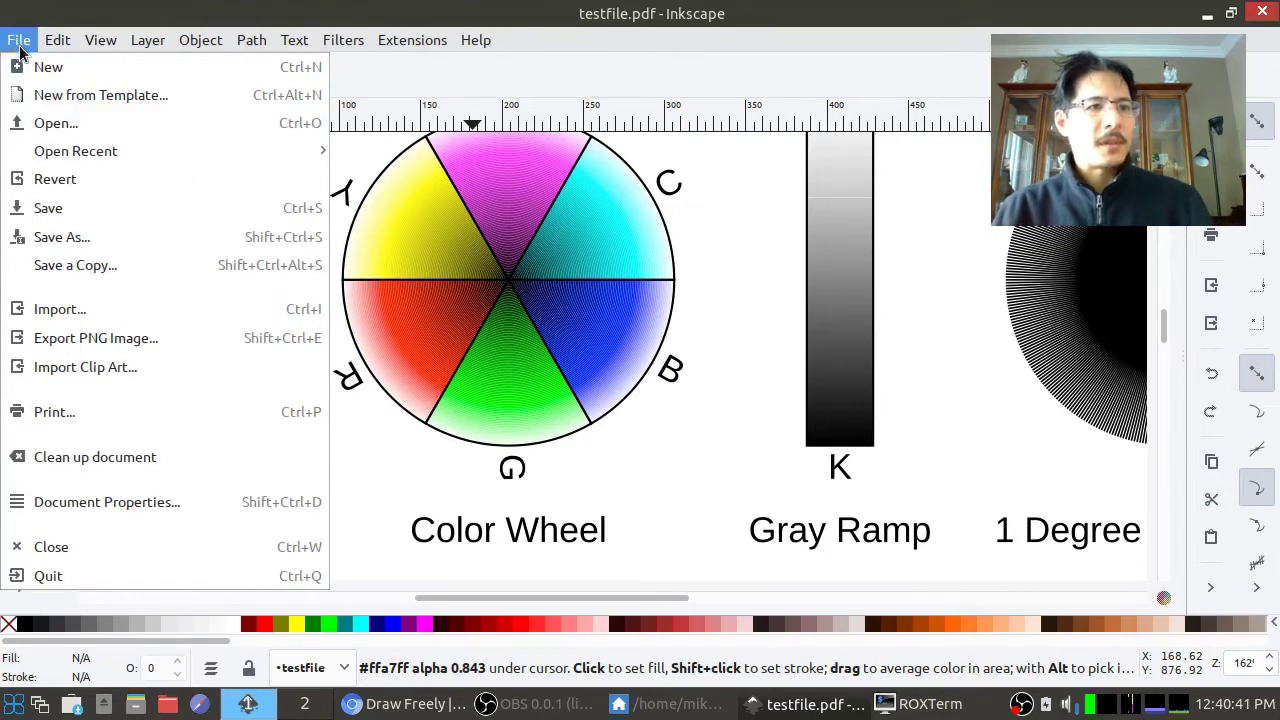
left_click(52, 123)
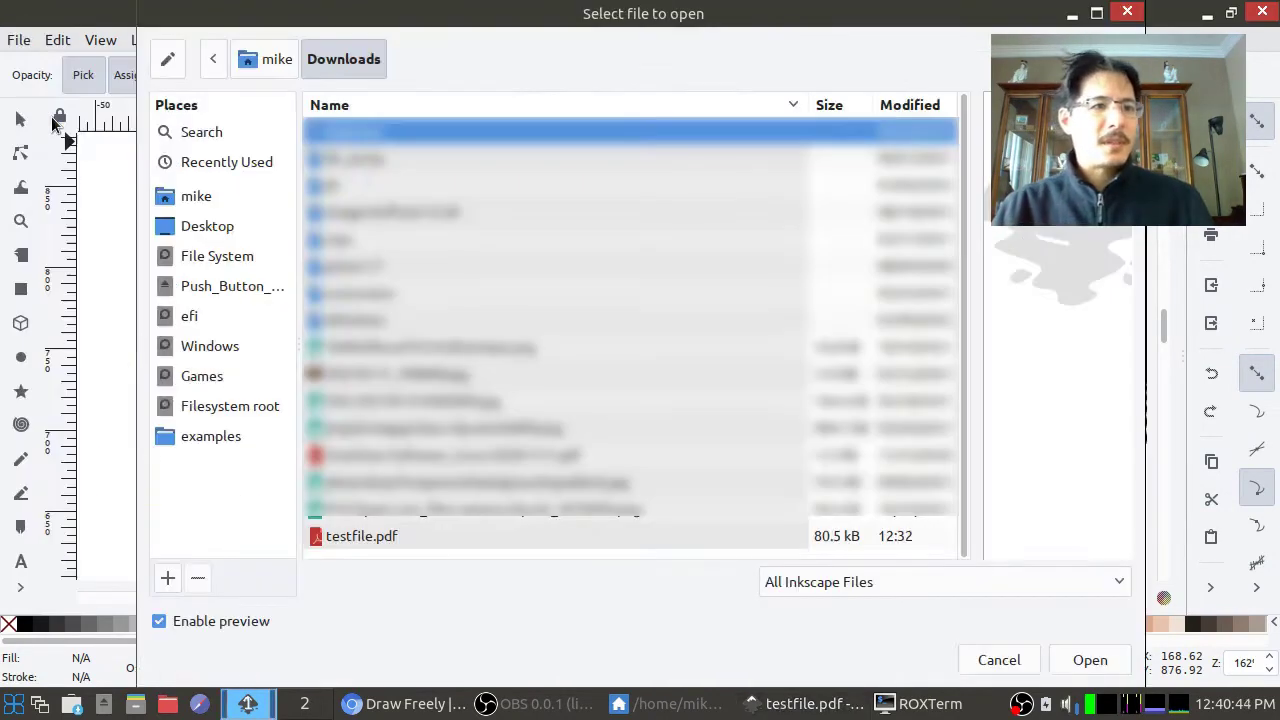
left_click(365, 538)
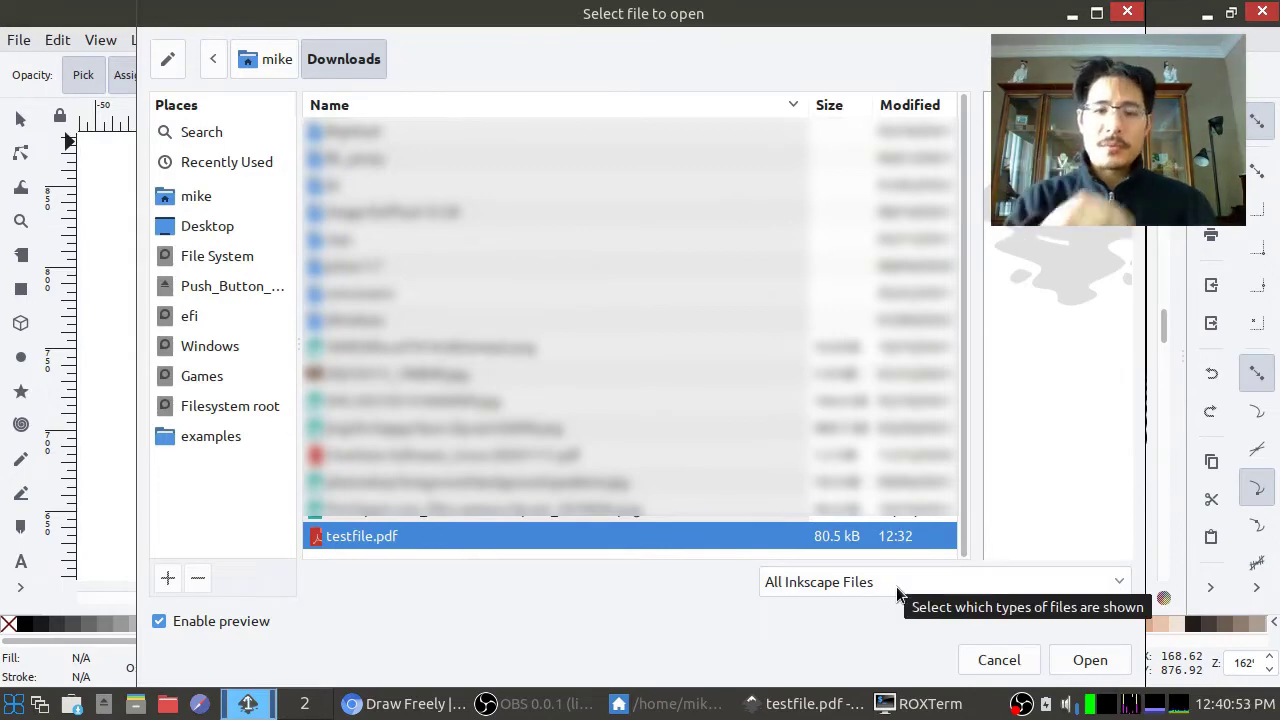
left_click(1088, 660)
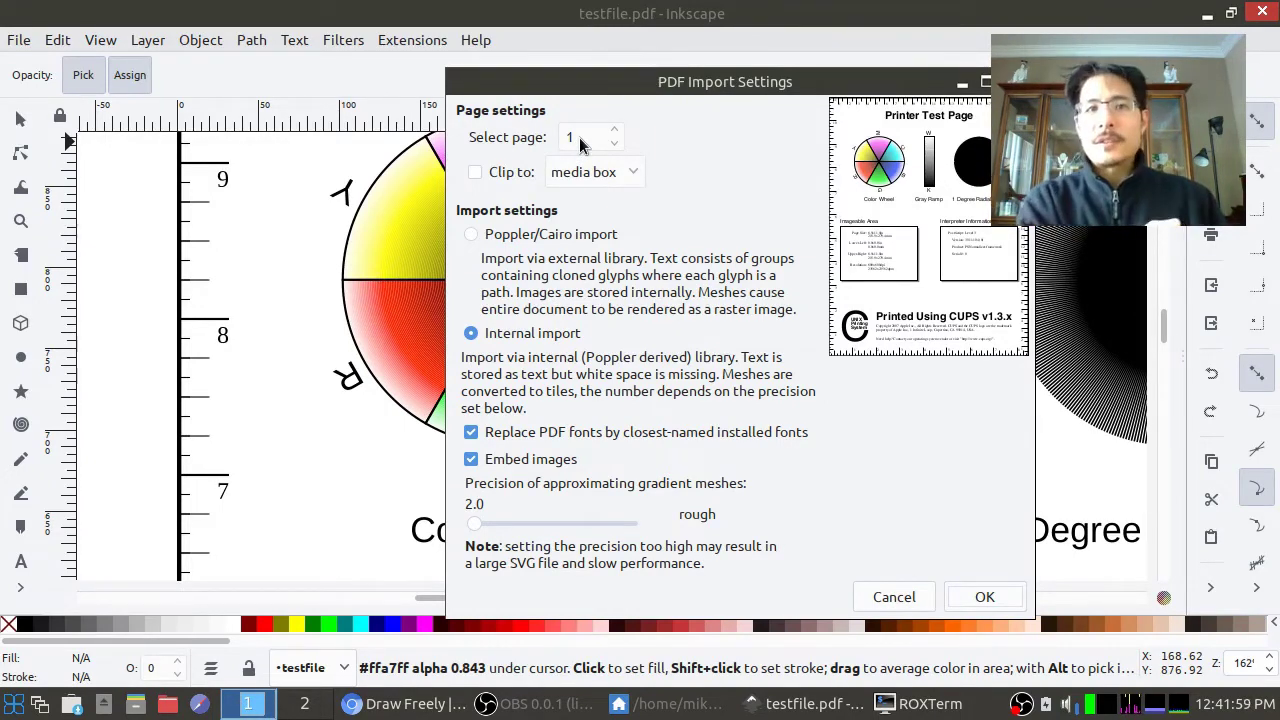
left_click(984, 590)
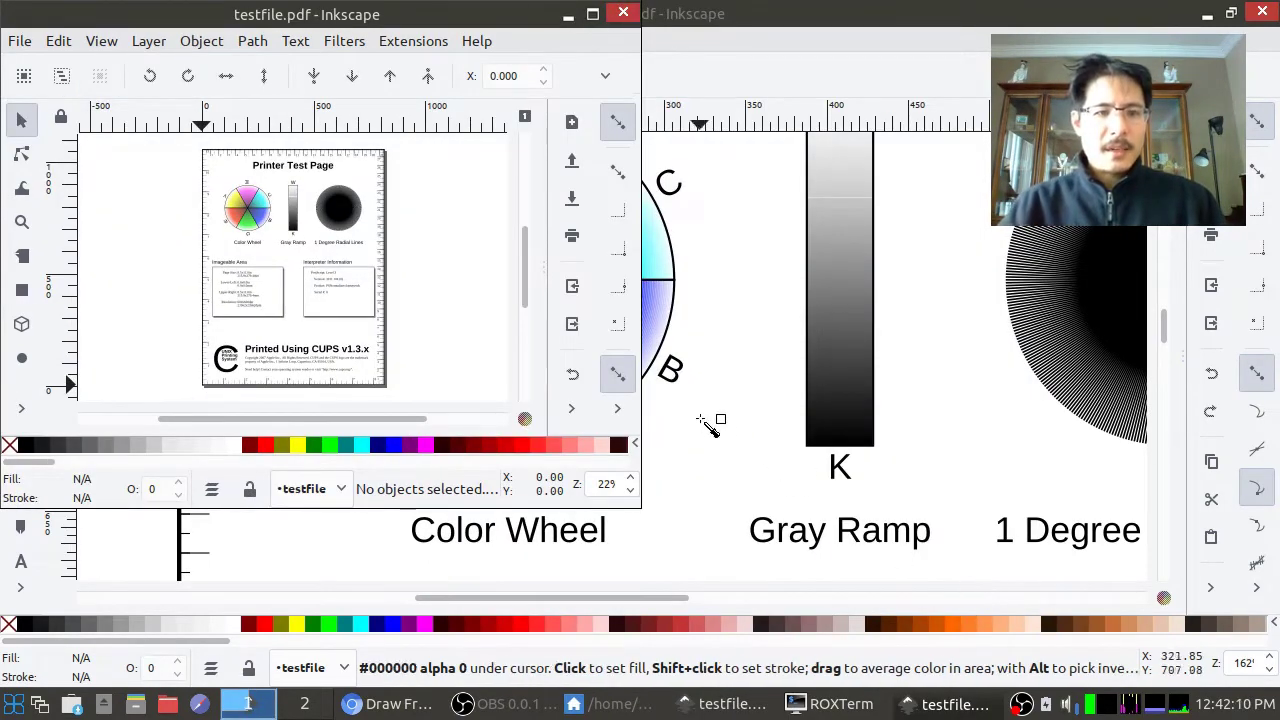
Step: Close the original Inkscape window, maximise the testfile.pdf window and zoom in on the test page
left_click_drag(380, 15, 485, 67)
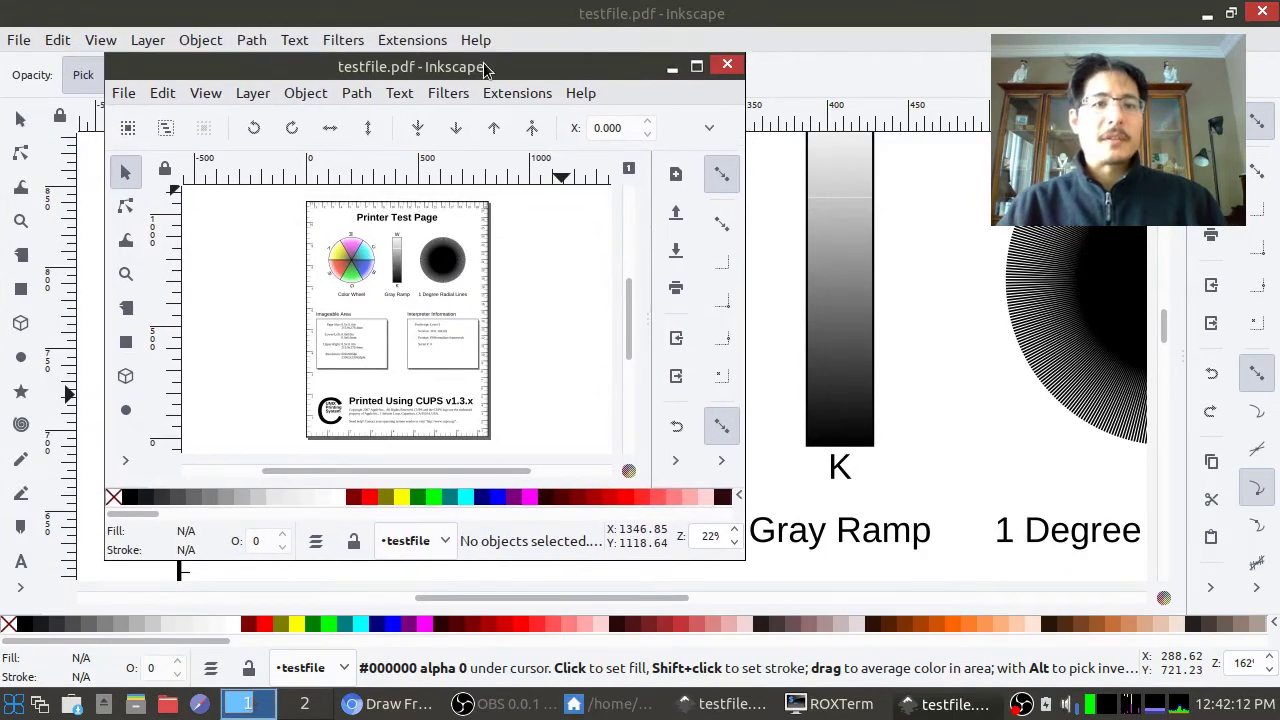
left_click(1261, 12)
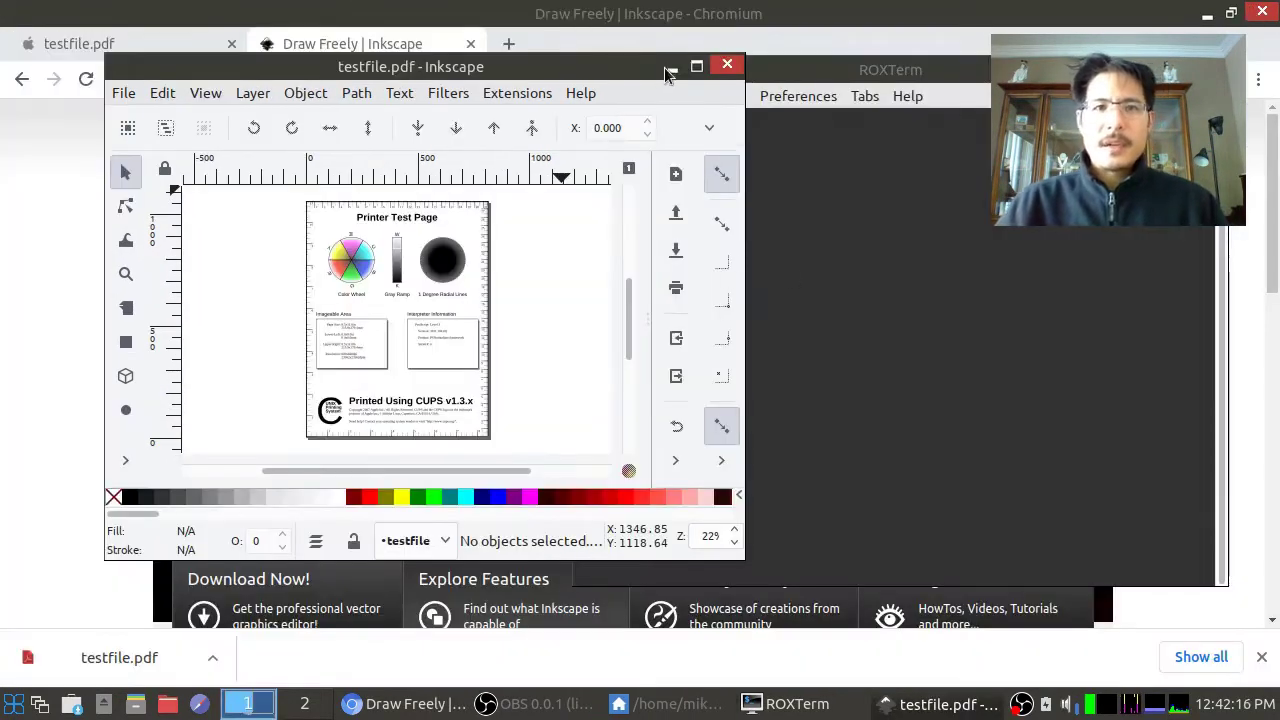
left_click(697, 66)
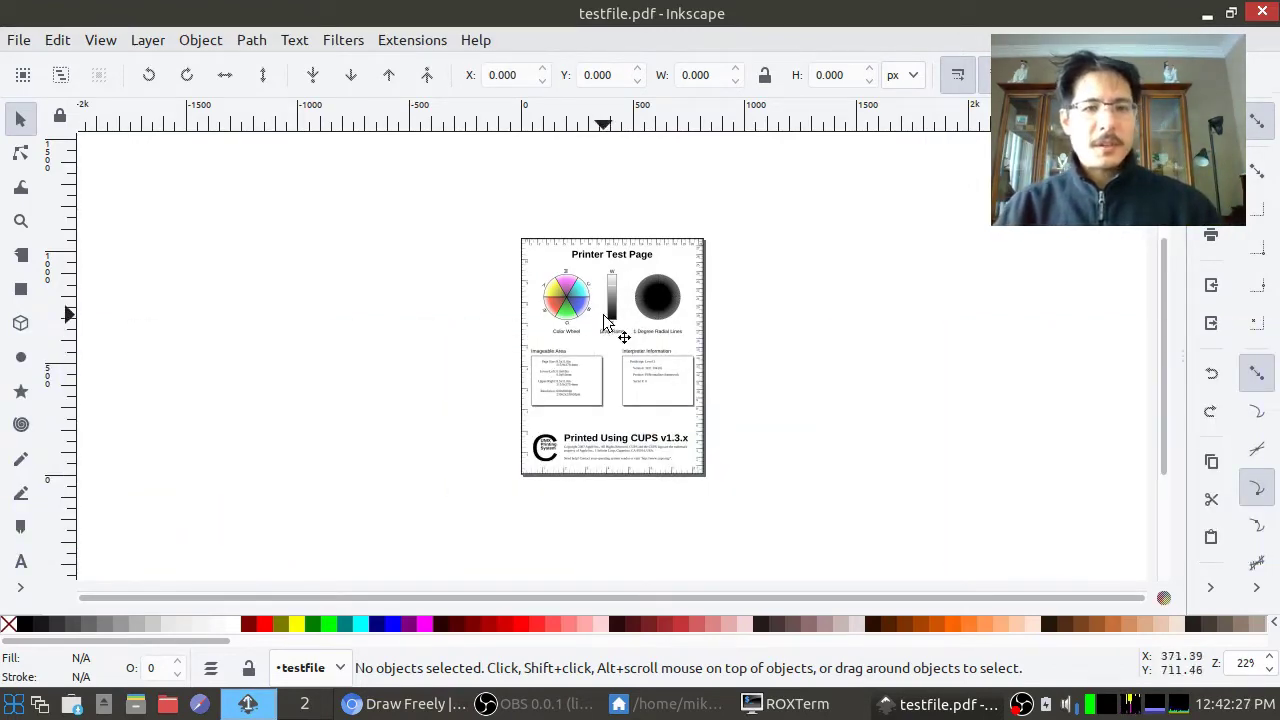
scroll(600, 314, "up", 1)
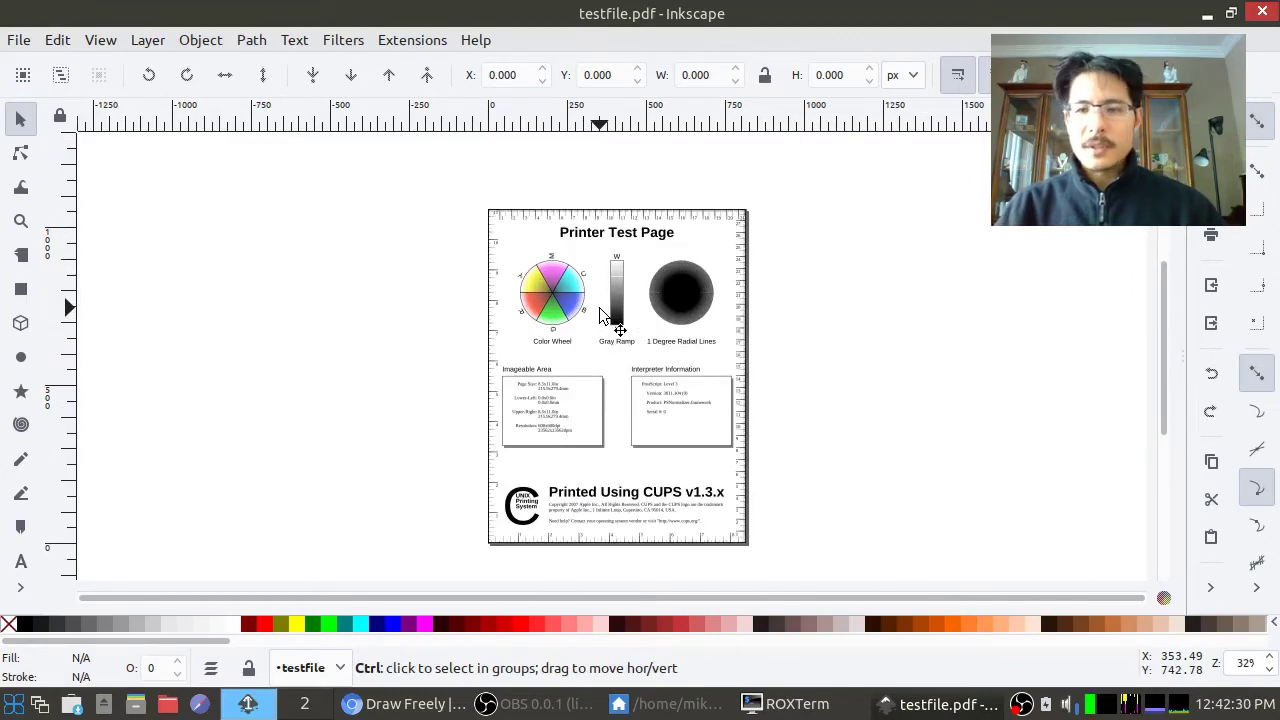
scroll(600, 314, "up", 2)
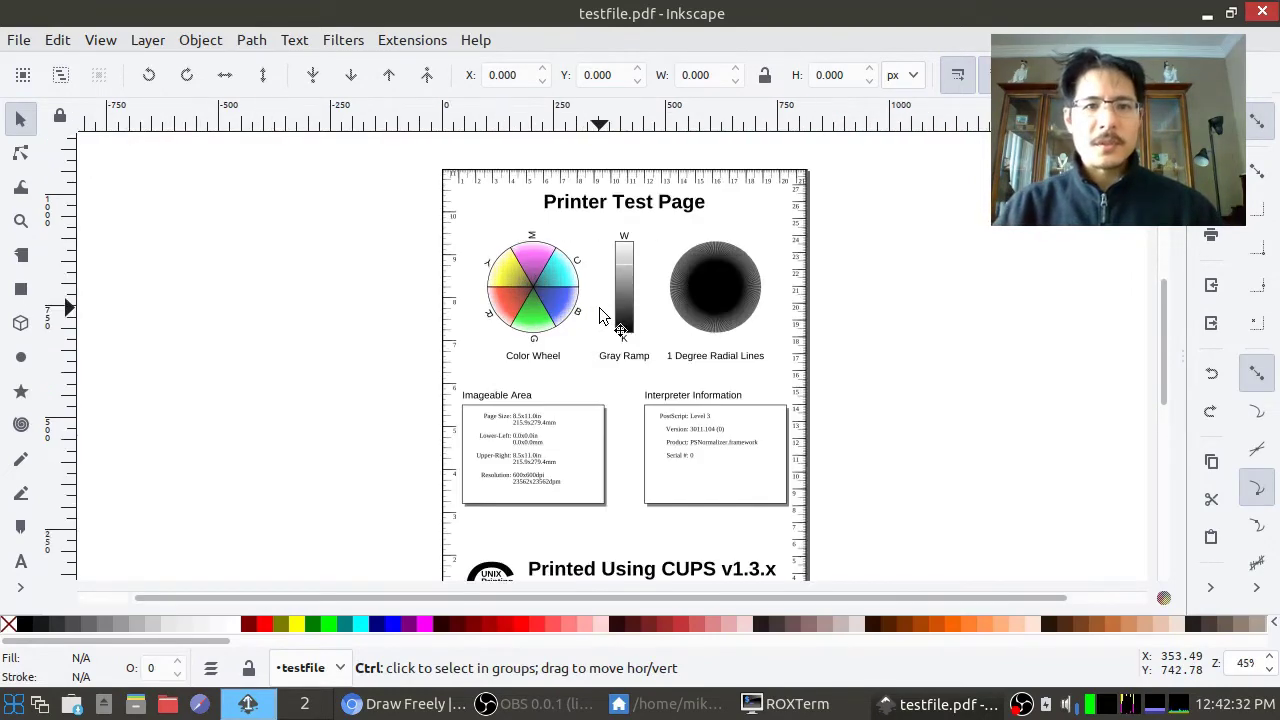
scroll(600, 314, "down", 1)
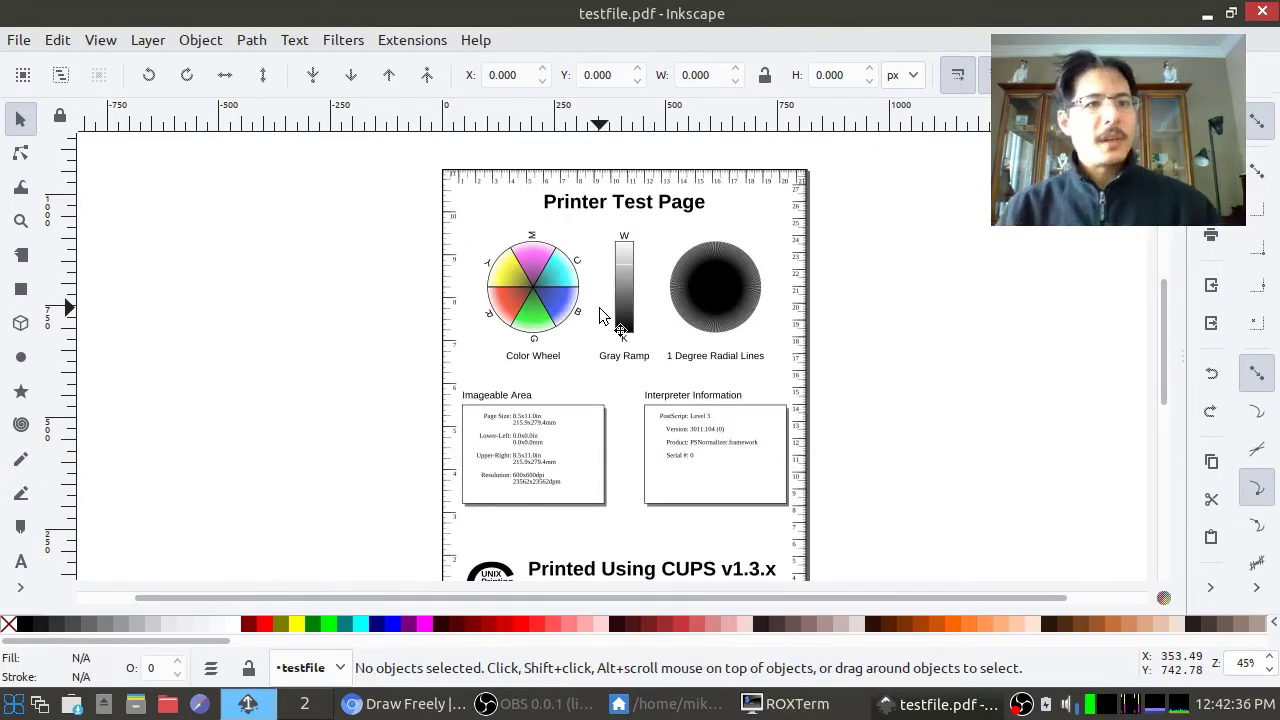
scroll(600, 316, "down", 2)
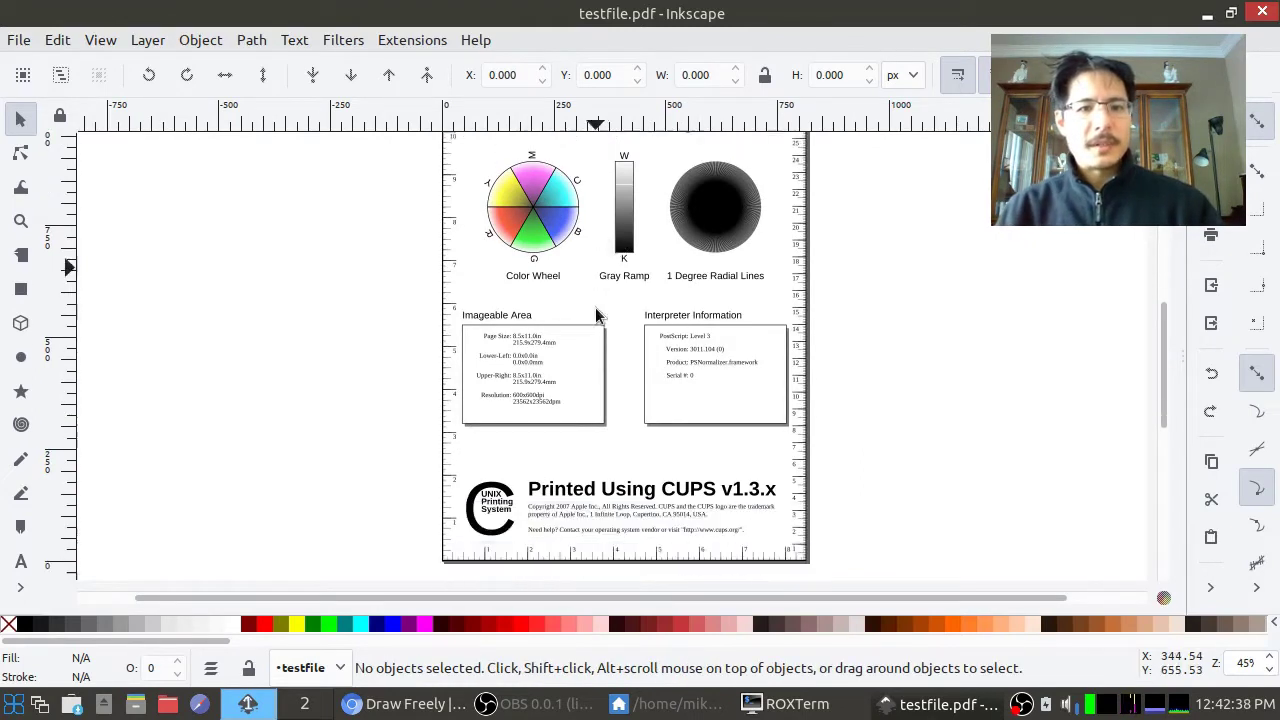
scroll(595, 316, "up", 1)
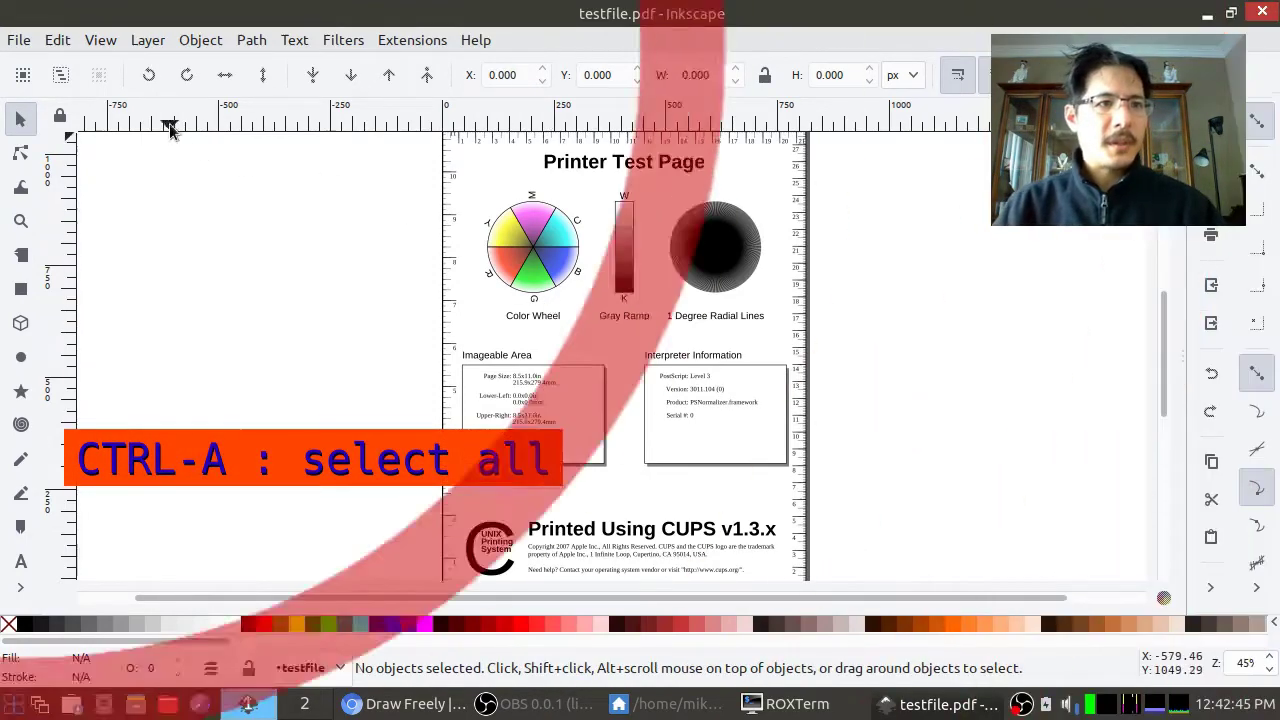
Step: Select all five groups of the printer test page with Edit > Select All
left_click(57, 40)
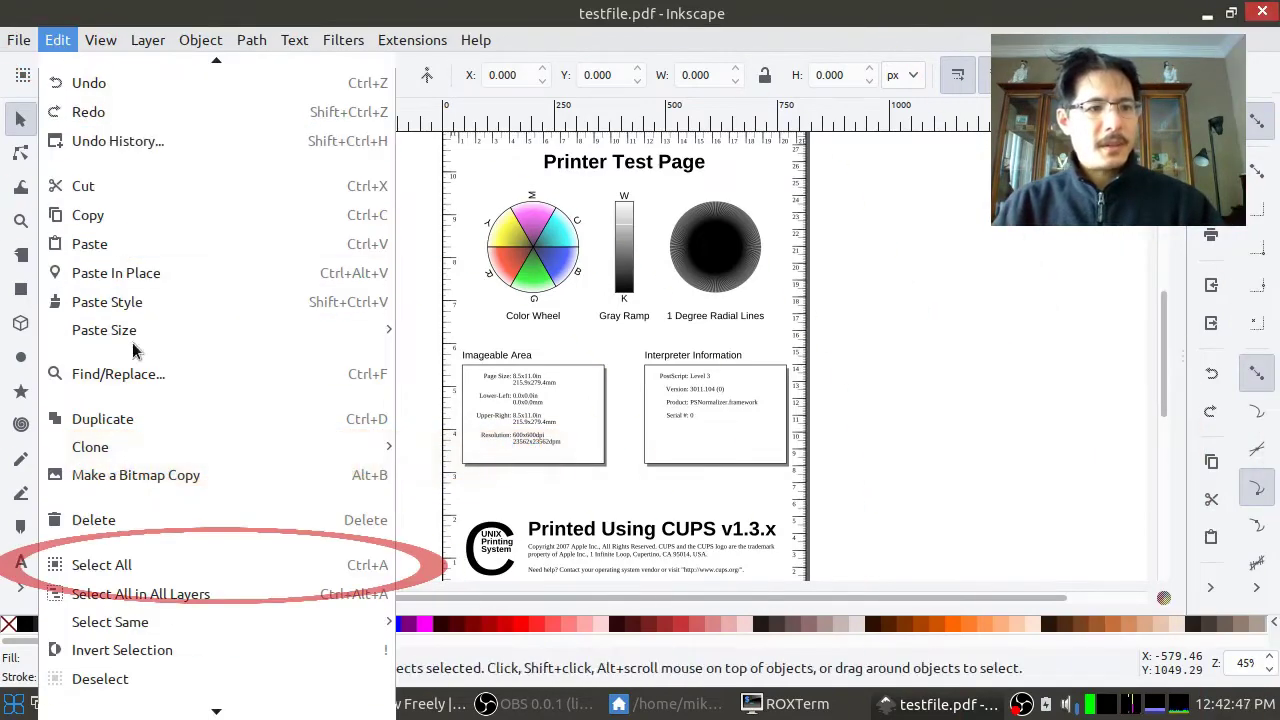
left_click(157, 574)
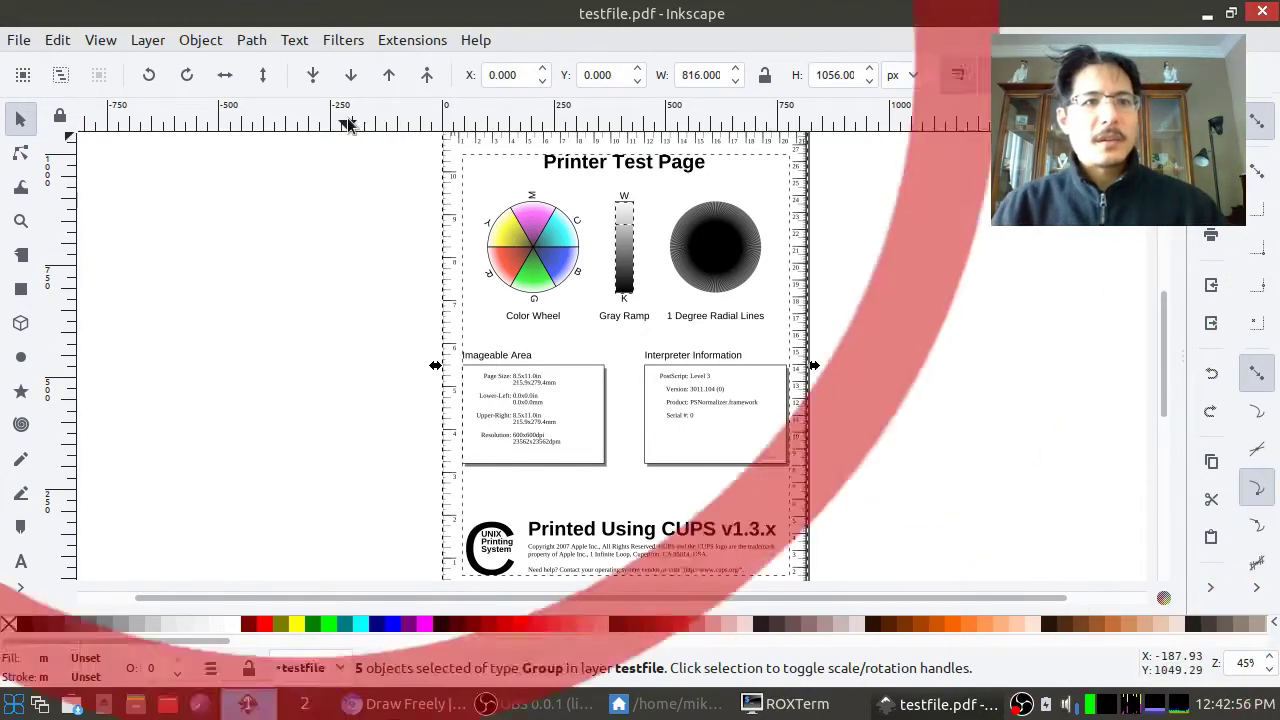
Step: Open the Filters > Color > Channel Painting dialog and move it lower on screen
left_click(340, 42)
left_click(380, 147)
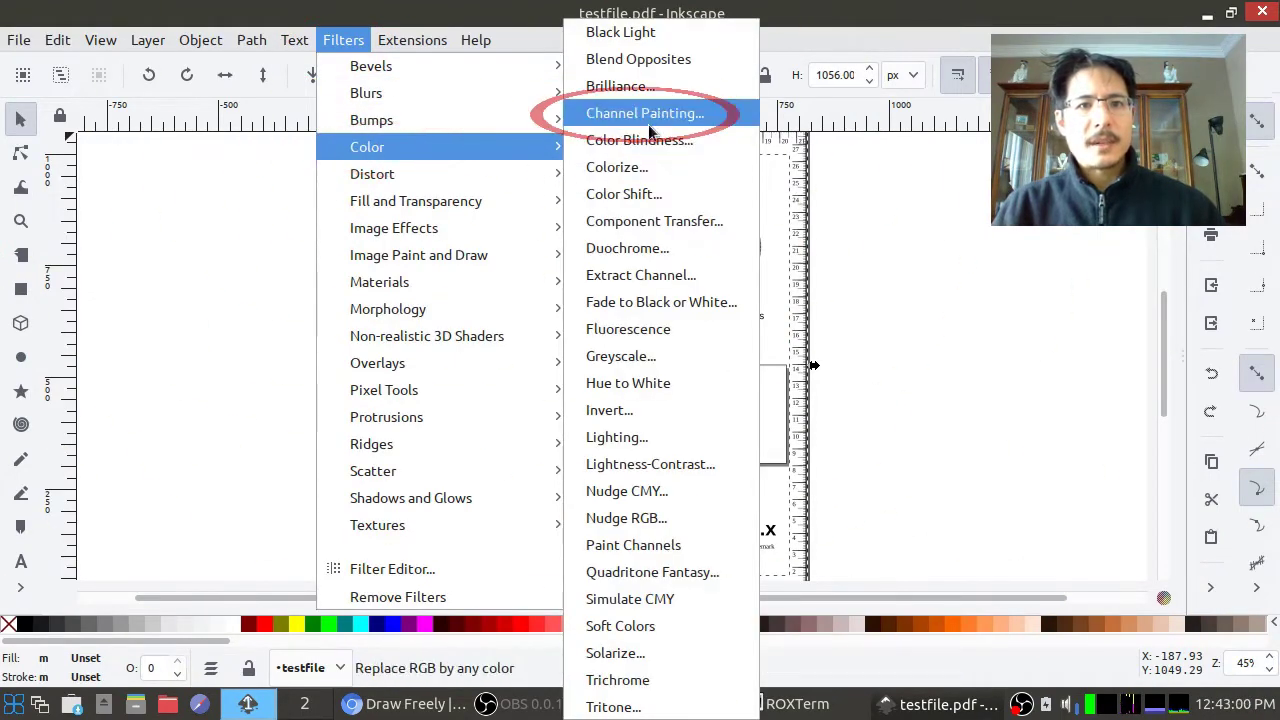
left_click(697, 115)
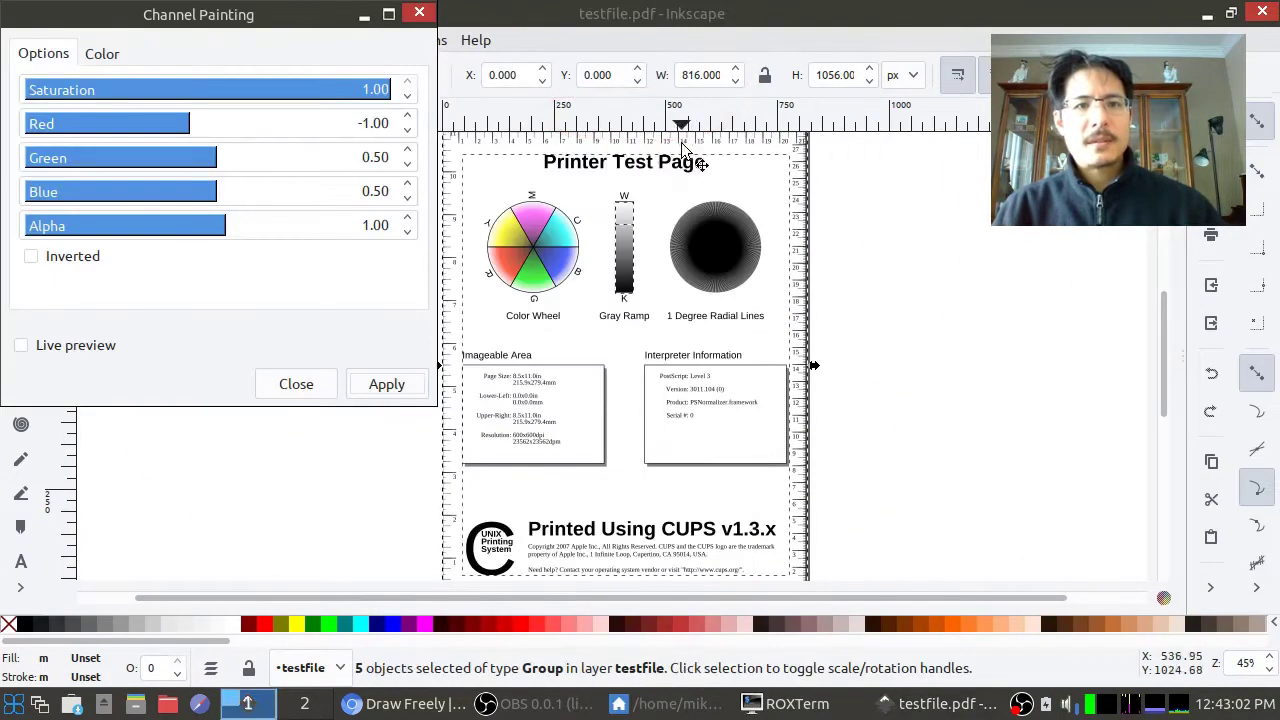
left_click_drag(244, 18, 241, 77)
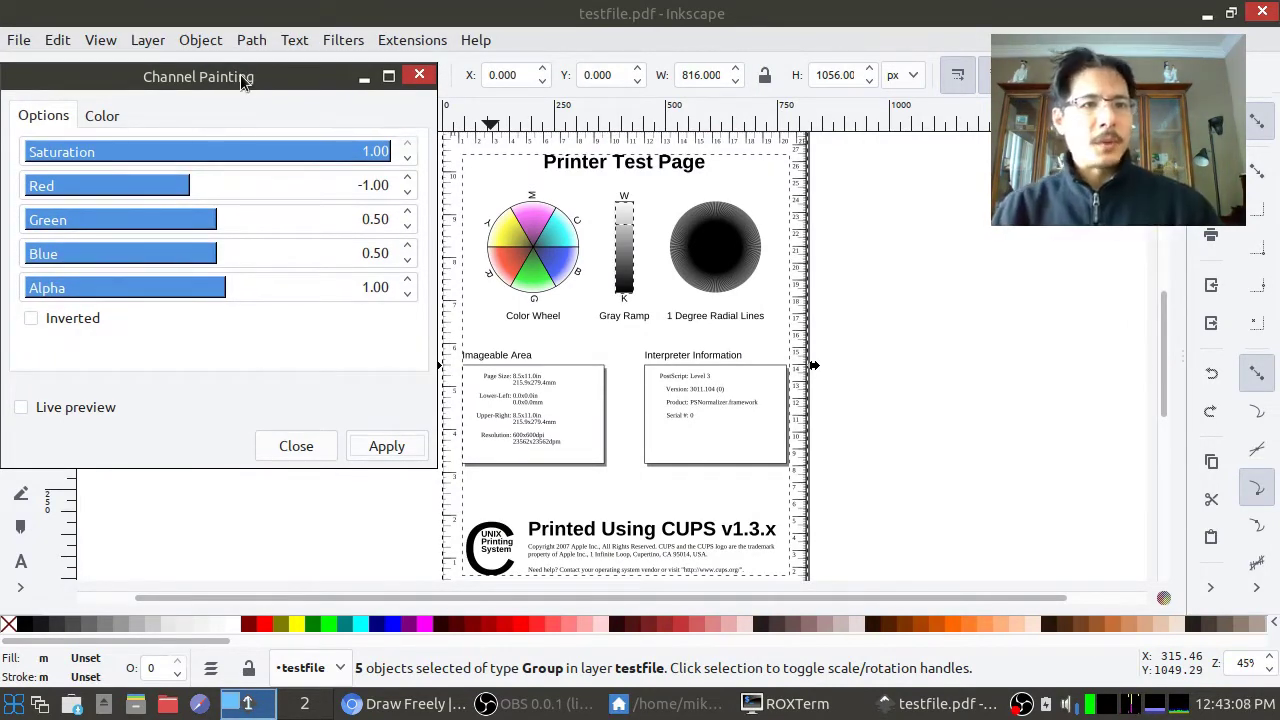
left_click_drag(255, 78, 259, 125)
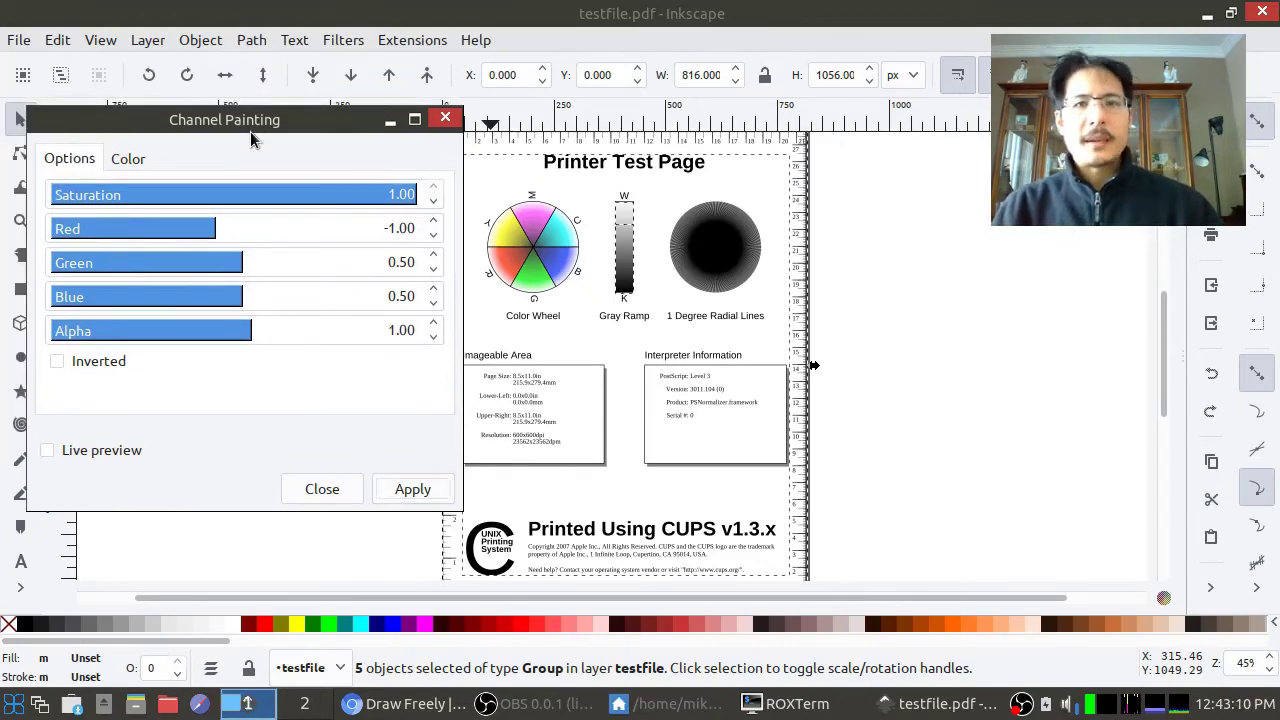
Step: Set the Channel Painting colour to the printer's red, RGBA b91800ff, copied from the terminal
left_click(131, 171)
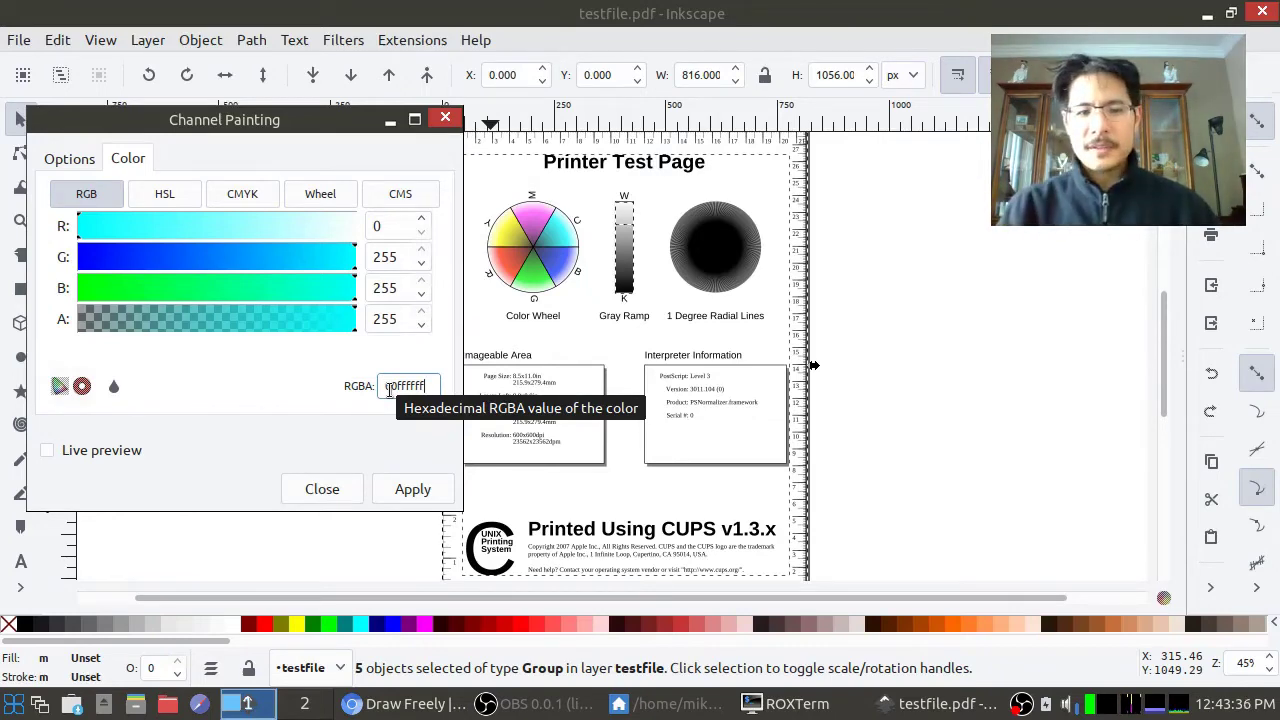
left_click(787, 706)
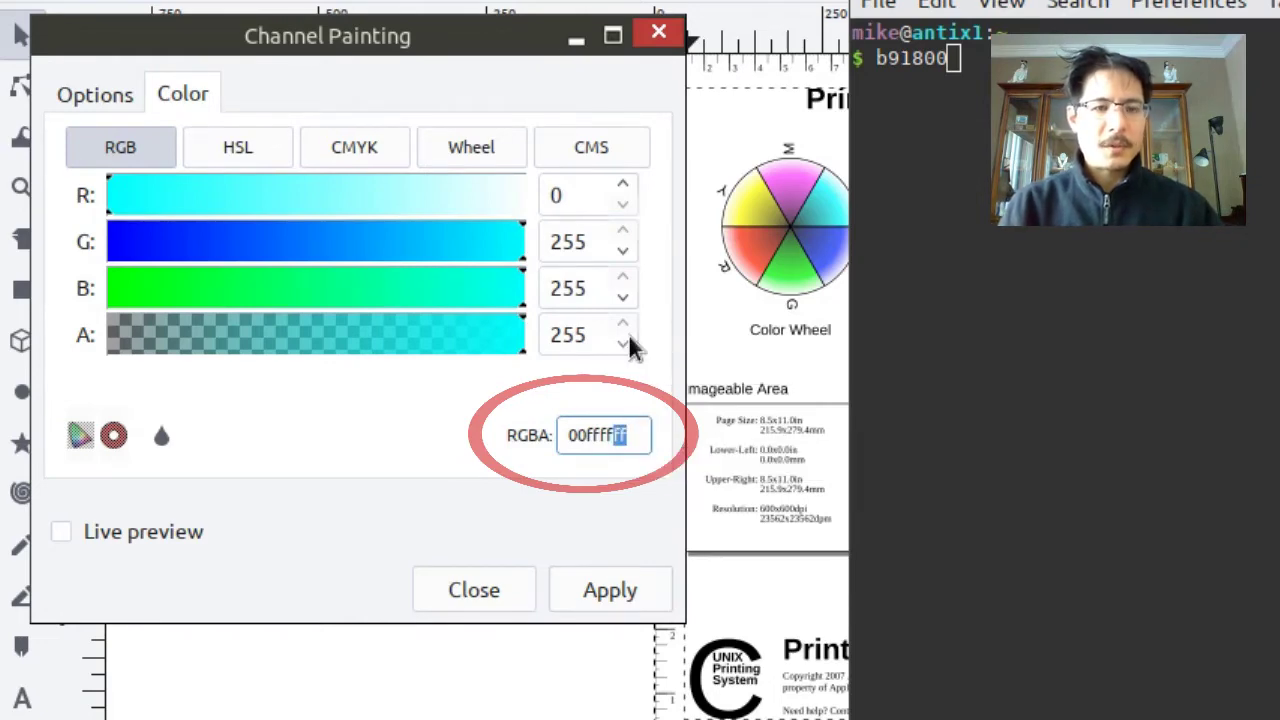
key("shift+Home")
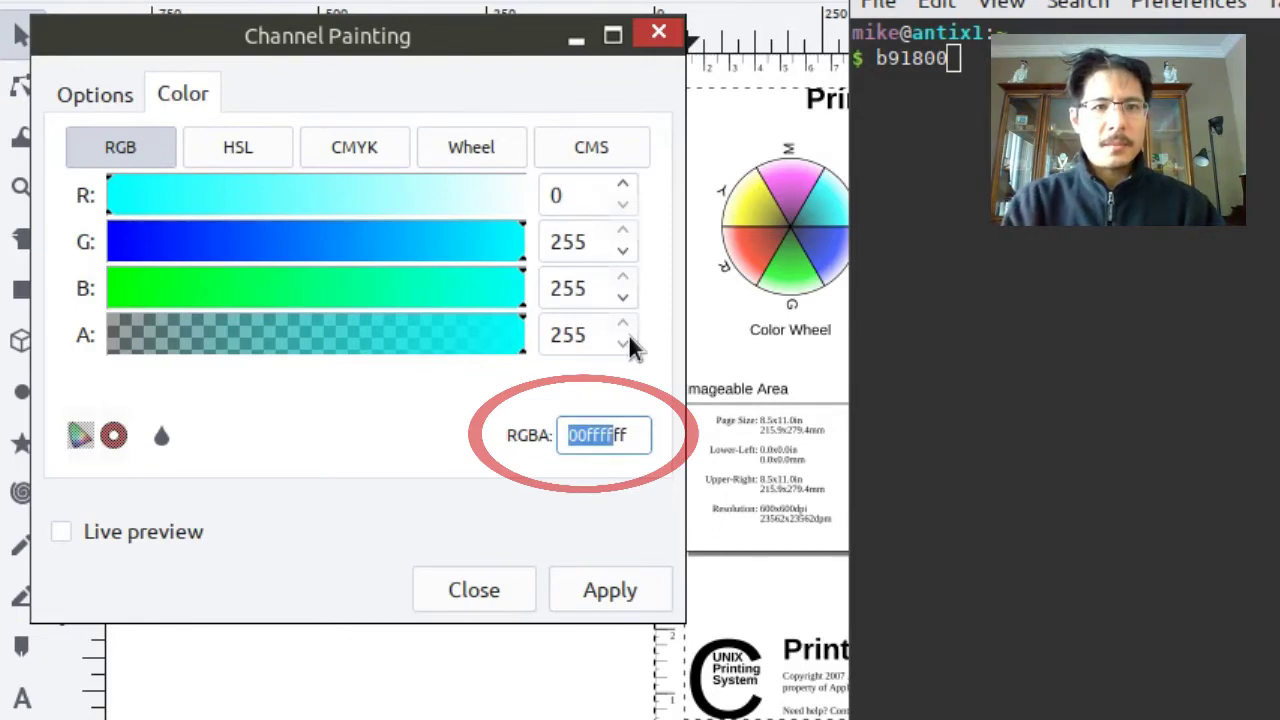
type("b91800")
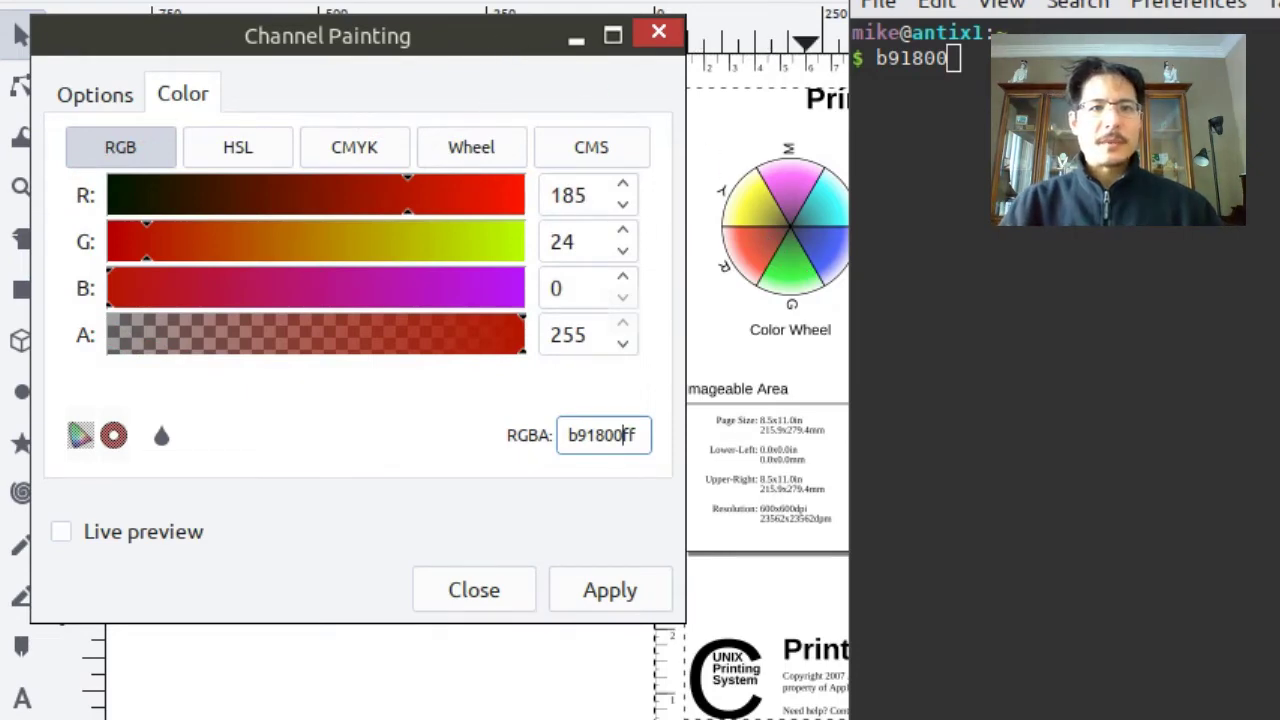
key("alt+Tab")
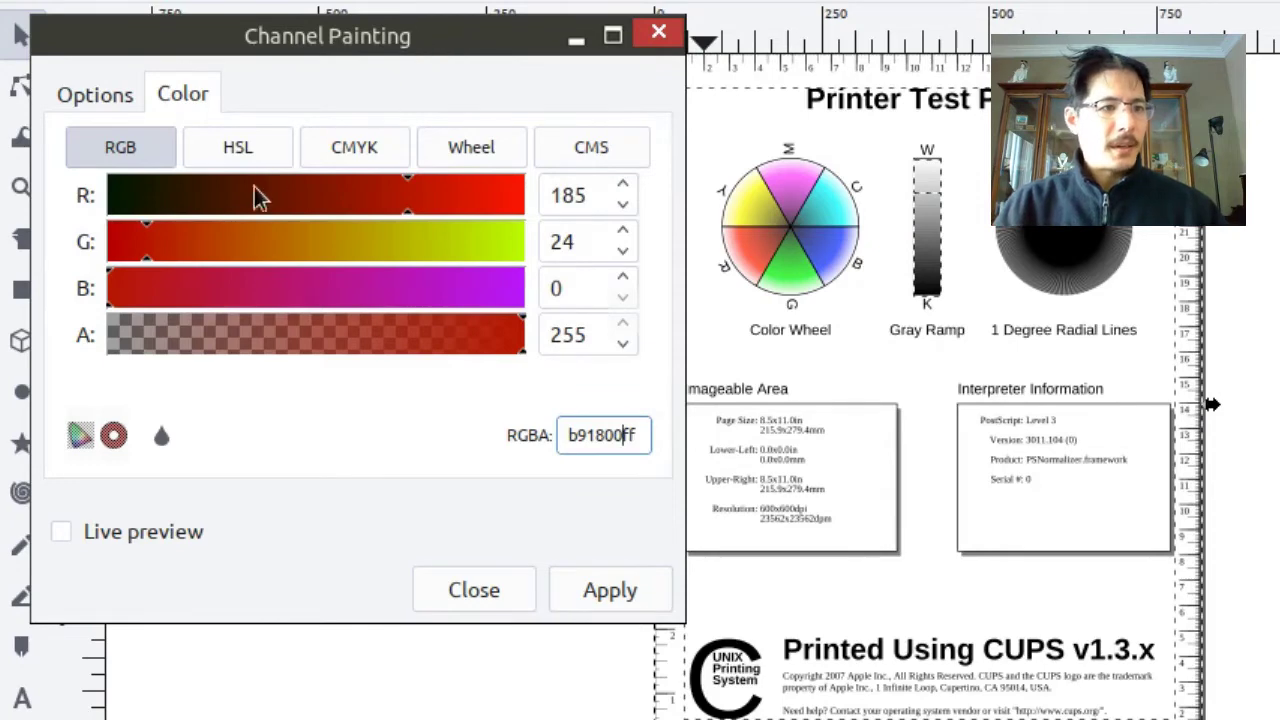
Step: Turn on Live preview and Inverted in the Channel Painting options
left_click(108, 105)
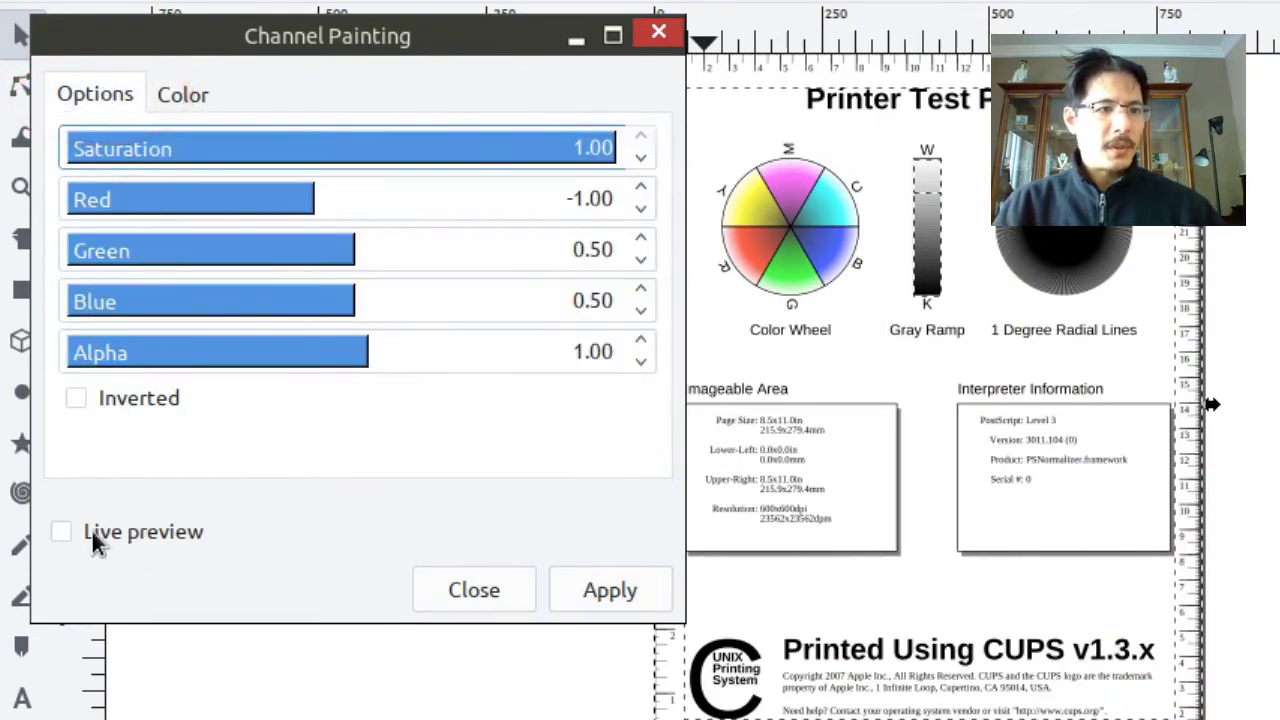
left_click(63, 534)
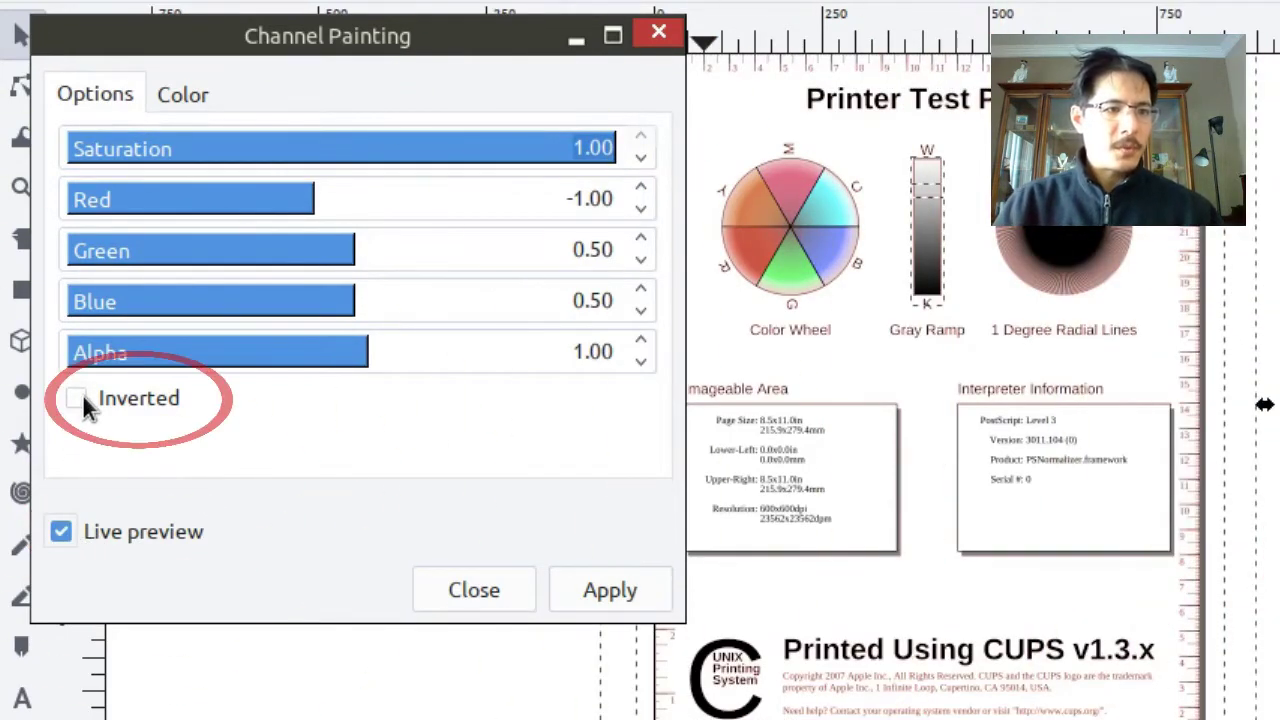
left_click(83, 396)
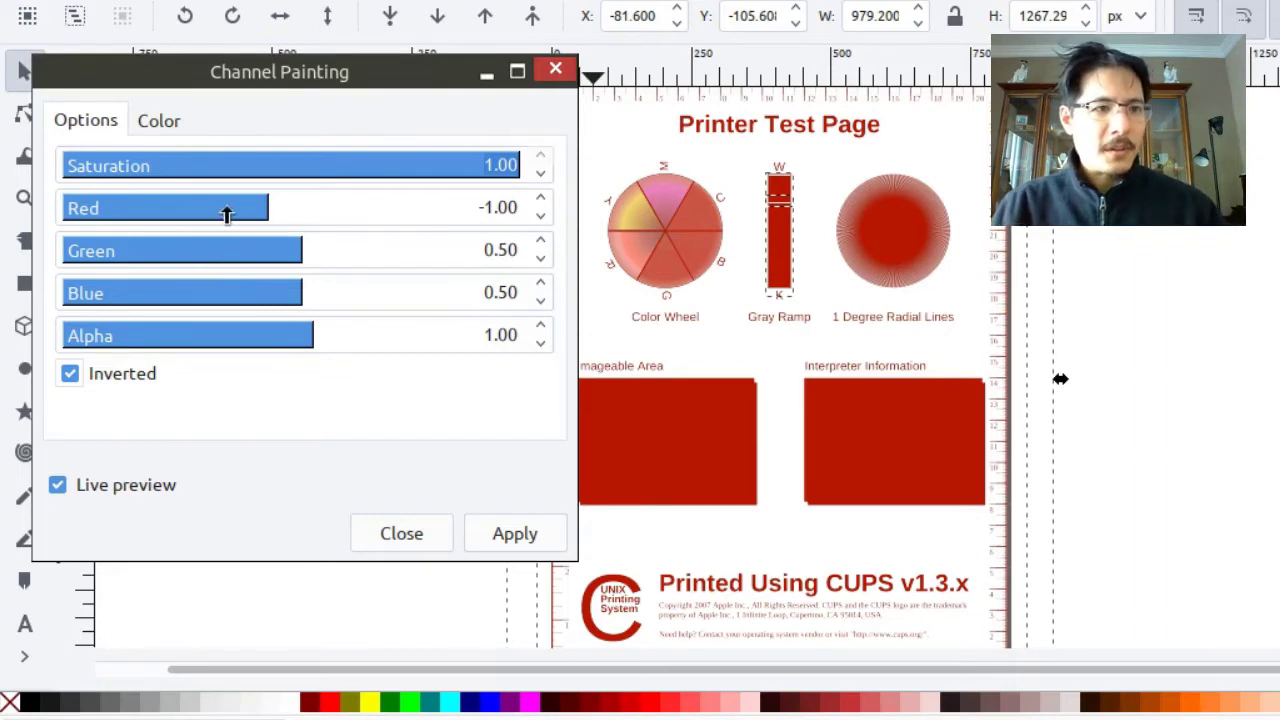
Step: Set Red to -0.55 and Green to -1.15, then apply the filter and close the dialog
left_click(226, 212)
left_click(225, 256)
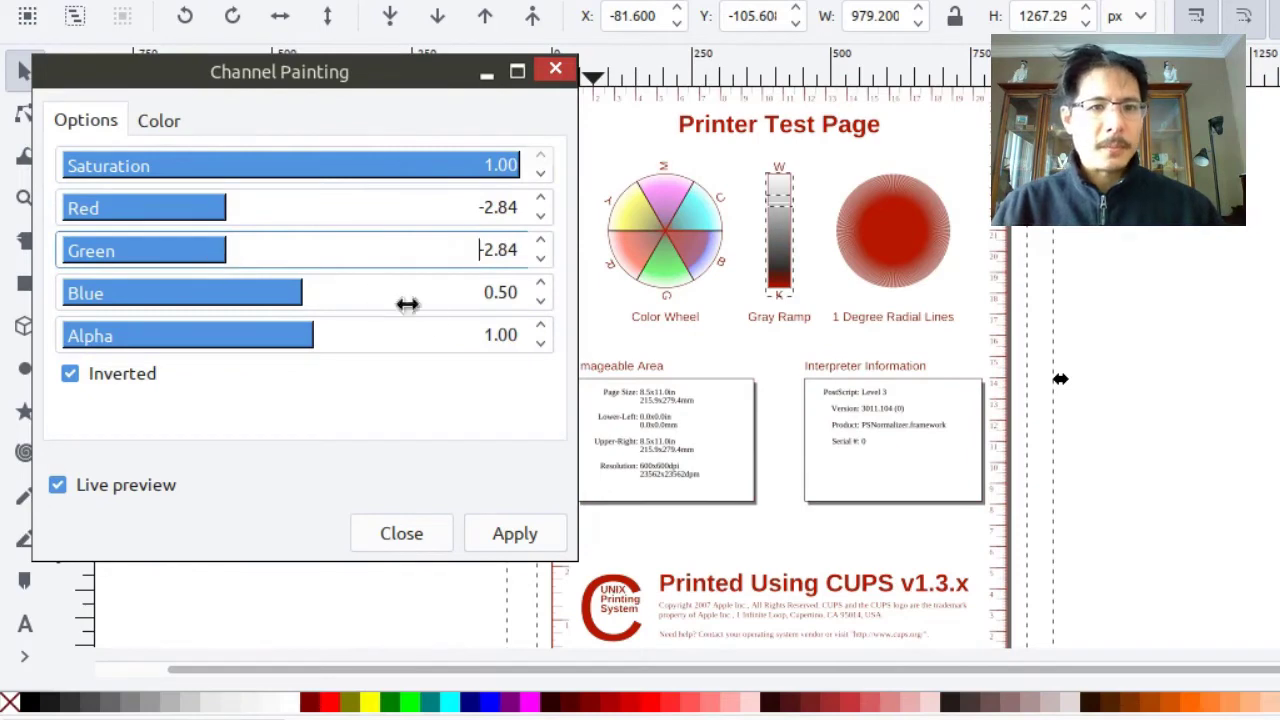
left_click(248, 254)
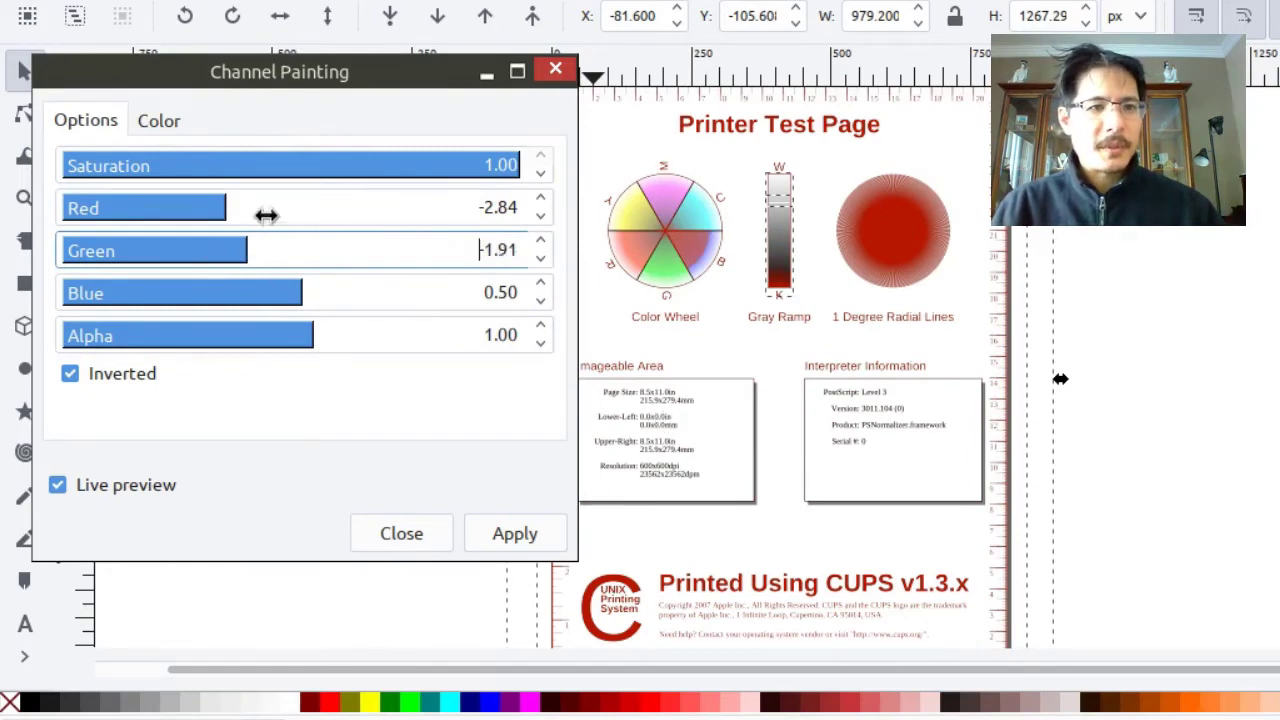
left_click(256, 206)
left_click(278, 206)
left_click(268, 252)
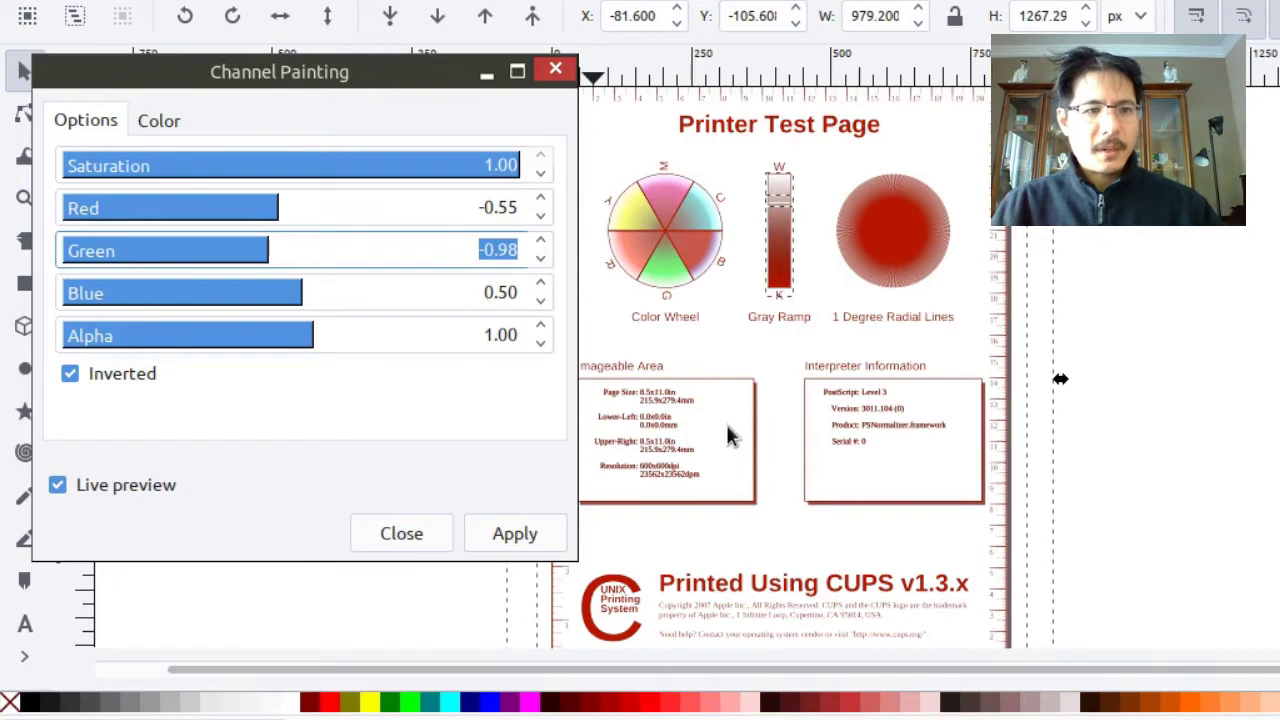
left_click(283, 250)
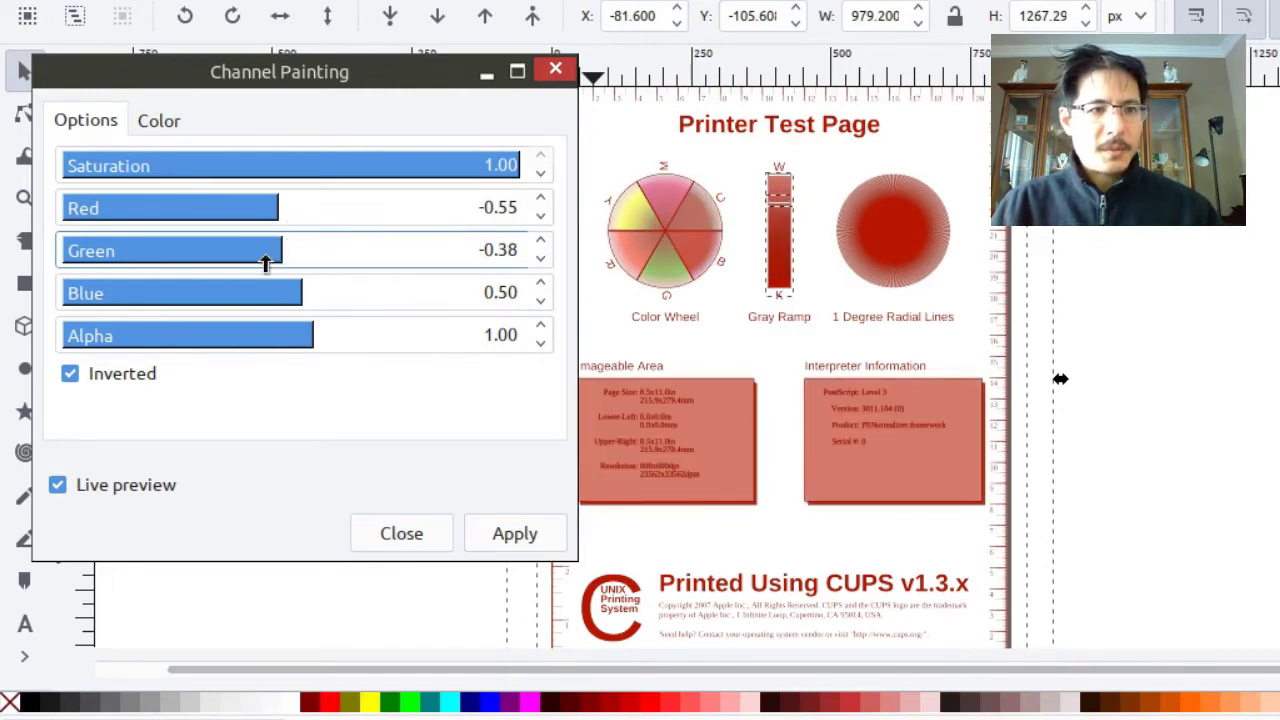
left_click(265, 258)
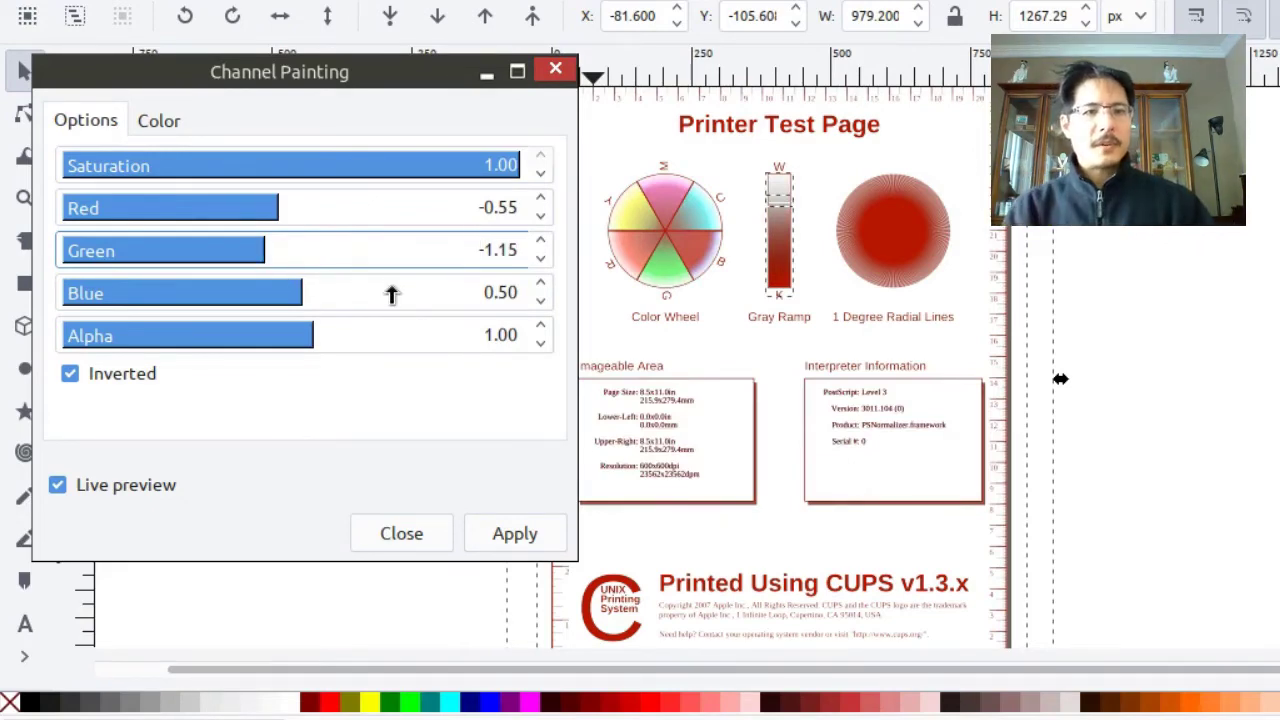
left_click(516, 530)
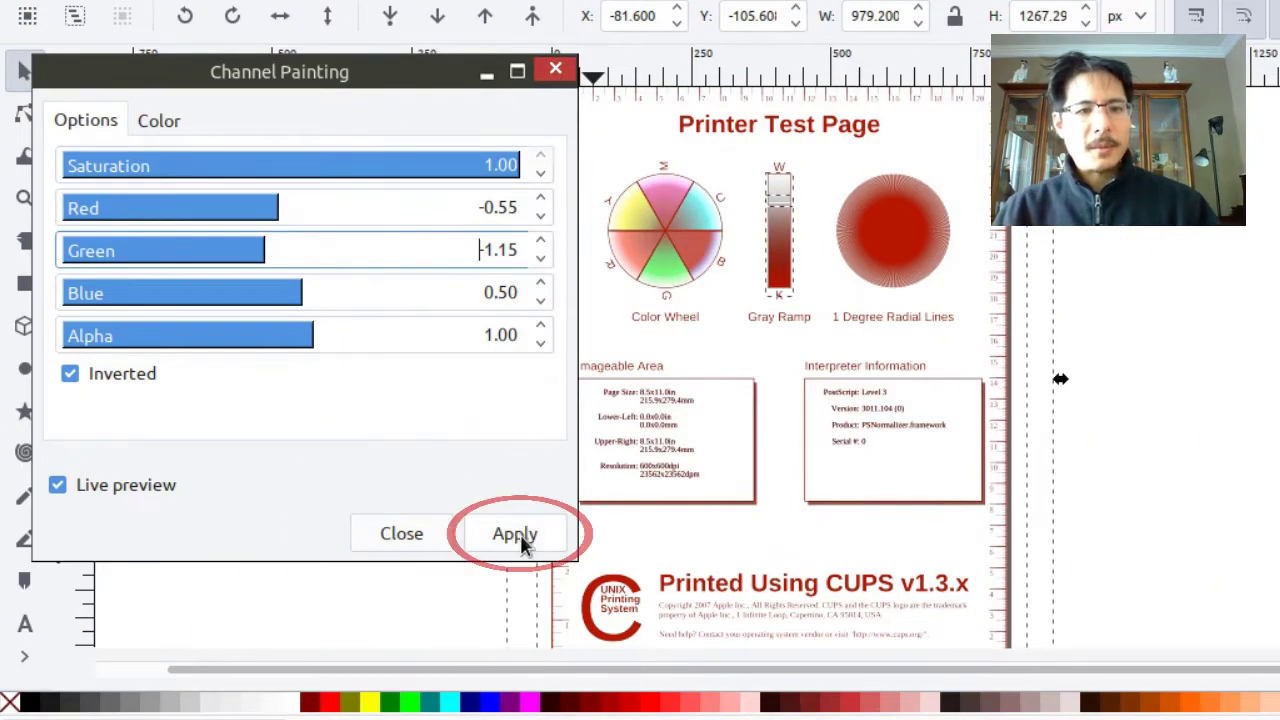
left_click(412, 532)
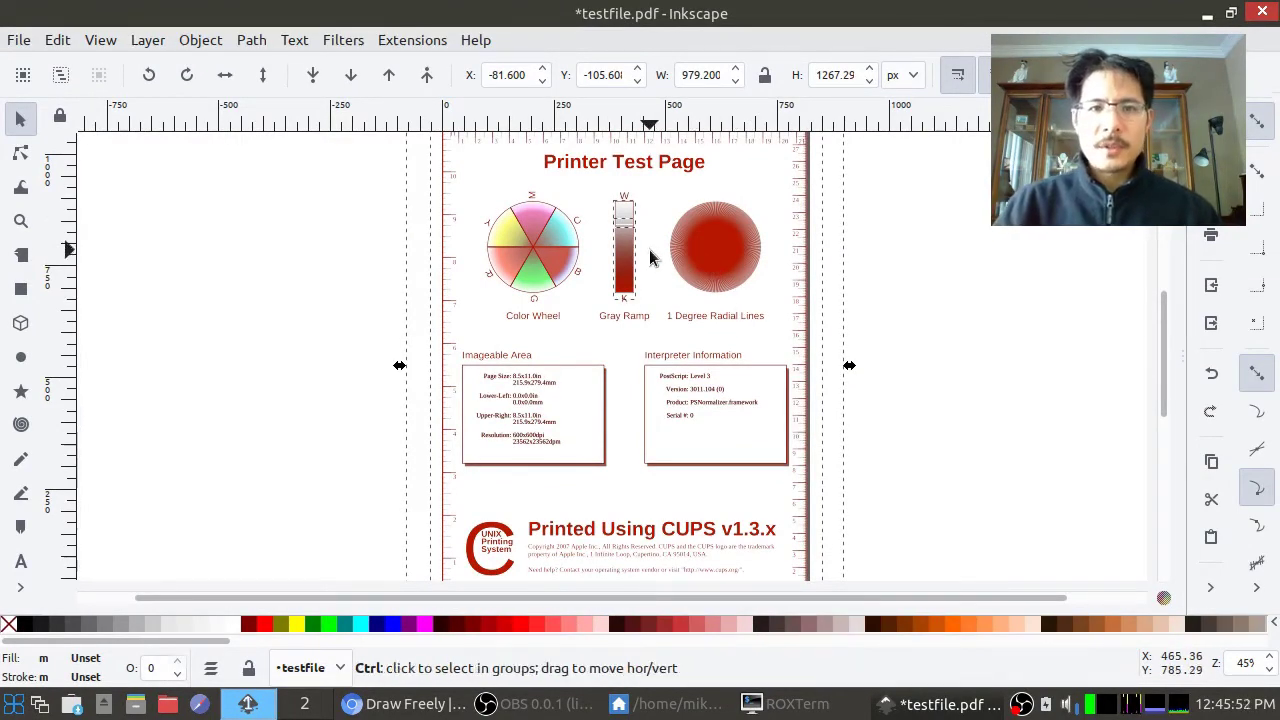
scroll(650, 258, "up", 1)
scroll(650, 258, "up", 1)
scroll(649, 258, "up", 2)
scroll(649, 258, "up", 2)
scroll(592, 300, "down", 3)
scroll(588, 305, "down", 4)
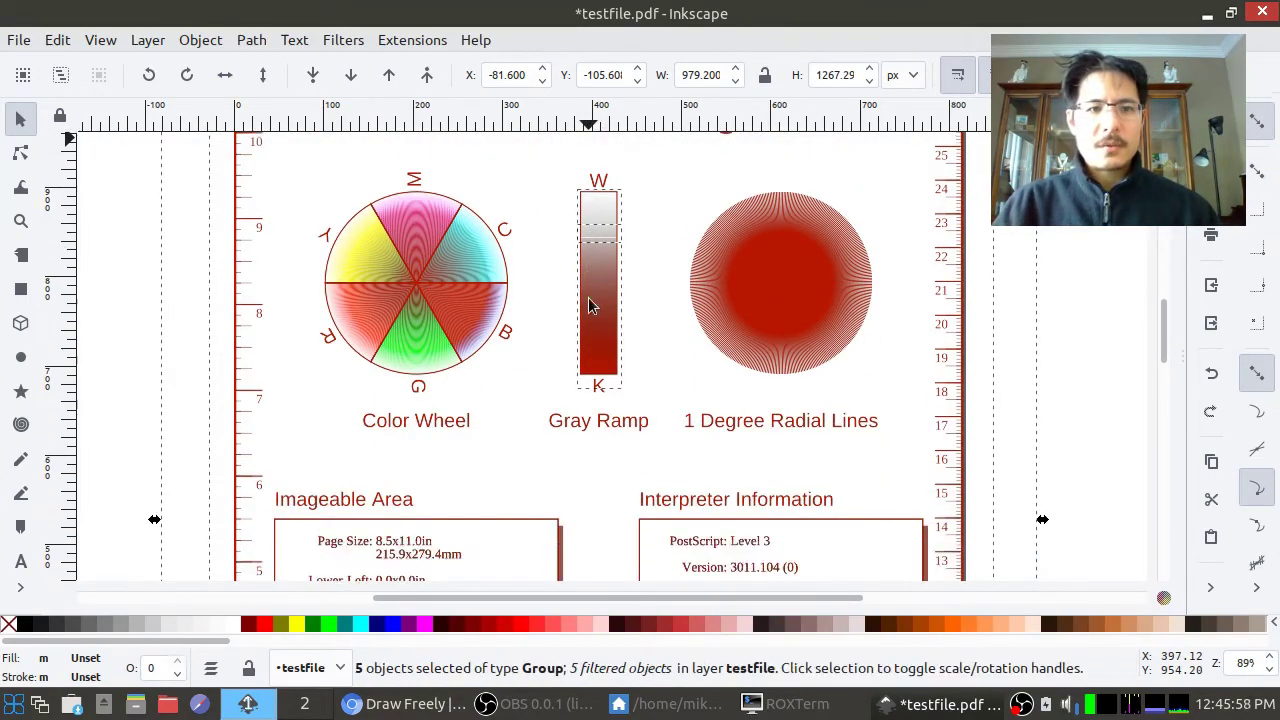
scroll(588, 305, "down", 6)
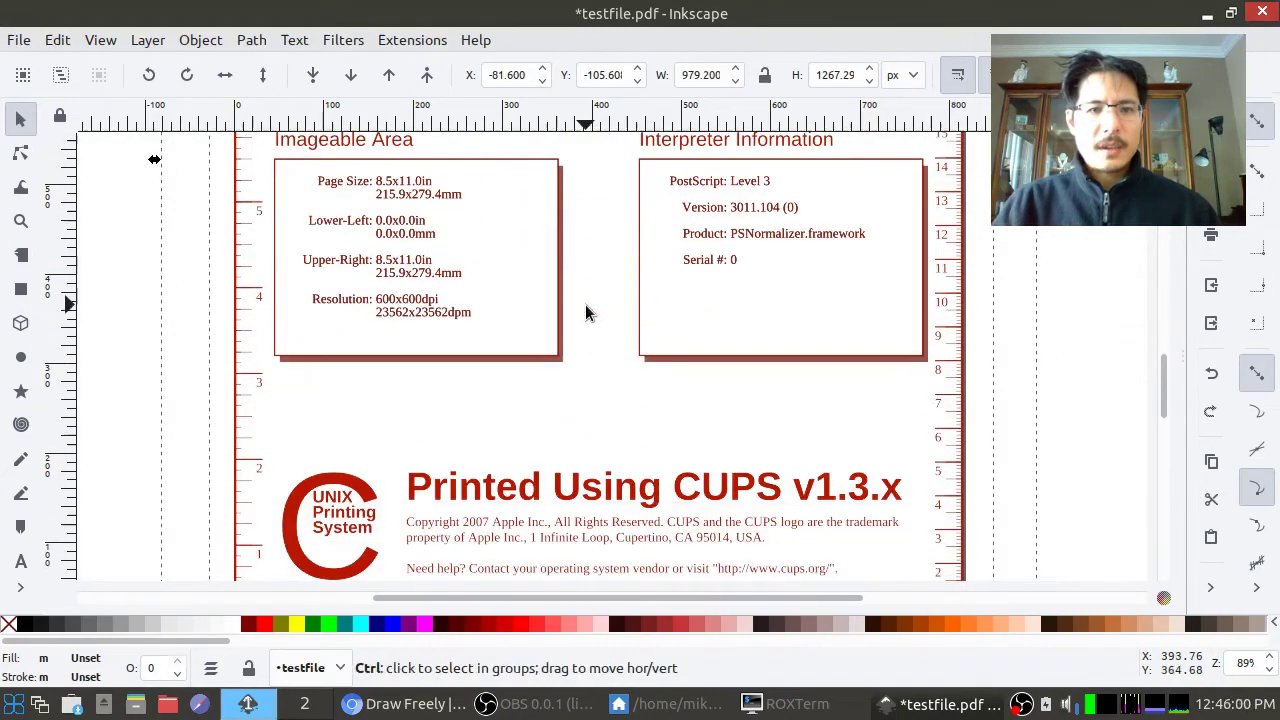
scroll(585, 311, "up", 1, "ctrl")
scroll(585, 311, "up", 2, "ctrl")
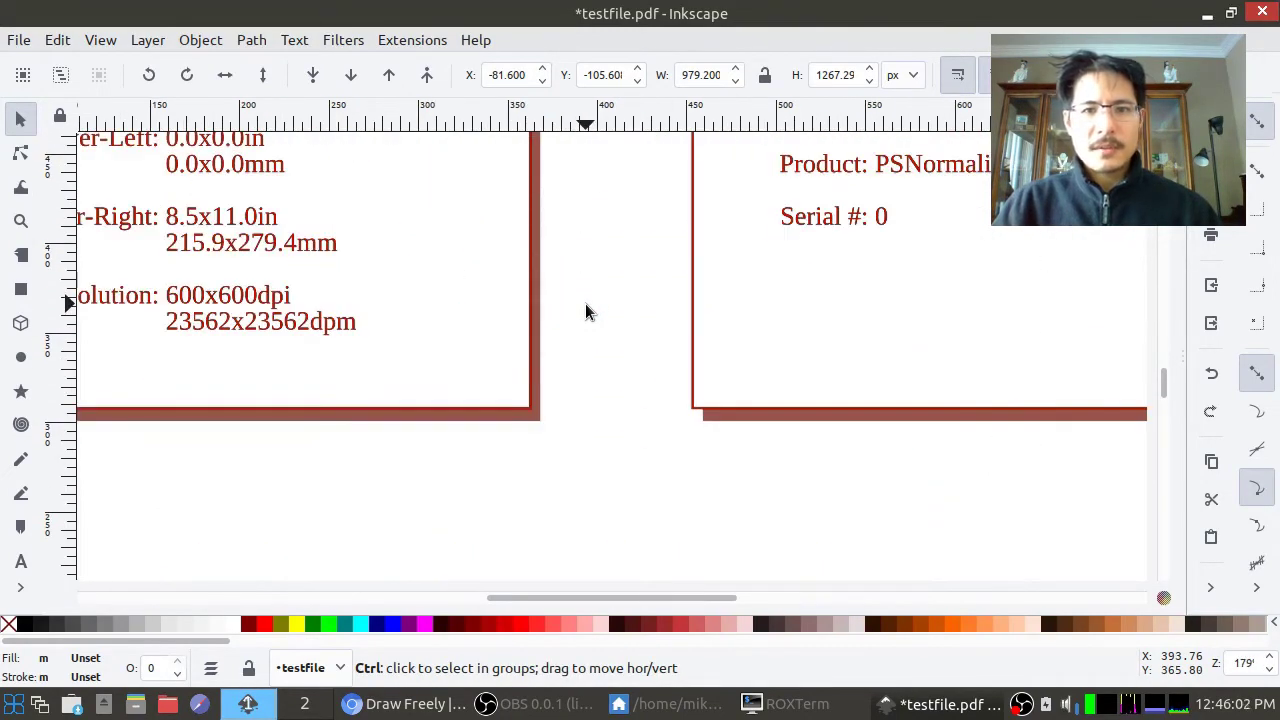
scroll(403, 307, "down", 4)
scroll(404, 308, "up", 3)
scroll(405, 307, "down", 4, "ctrl")
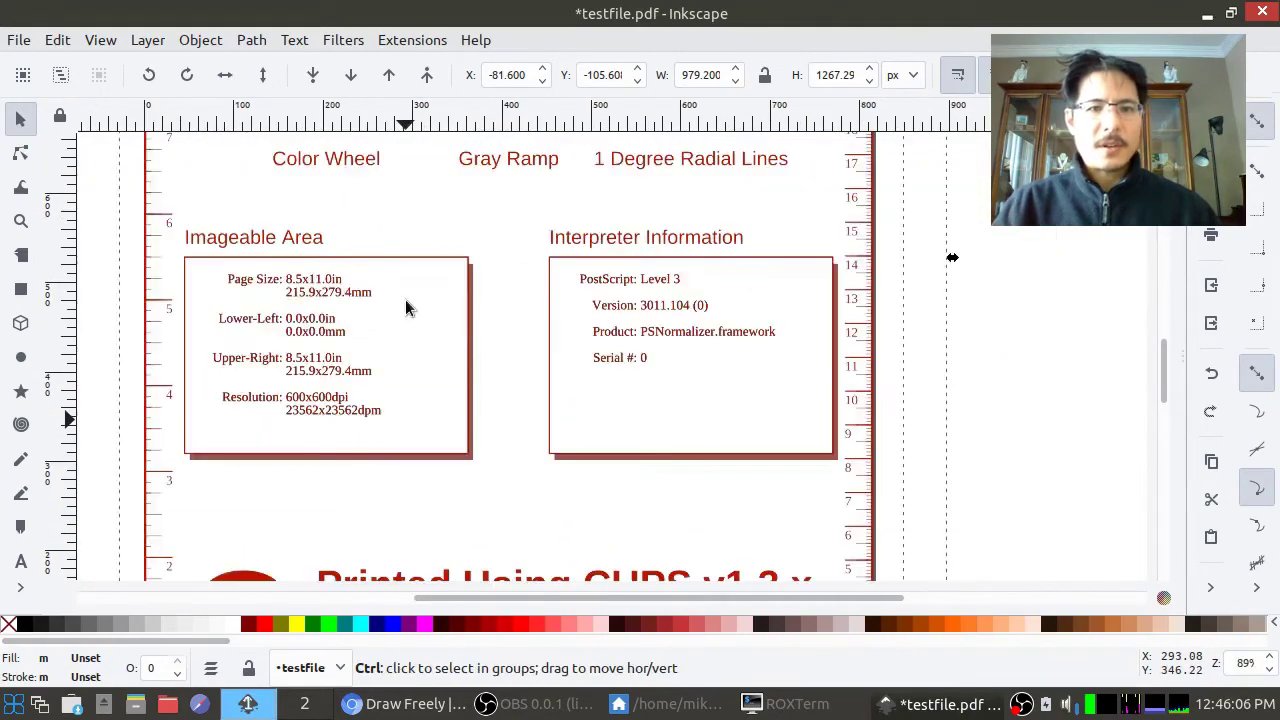
scroll(418, 316, "down", 1, "ctrl")
scroll(424, 337, "up", 5)
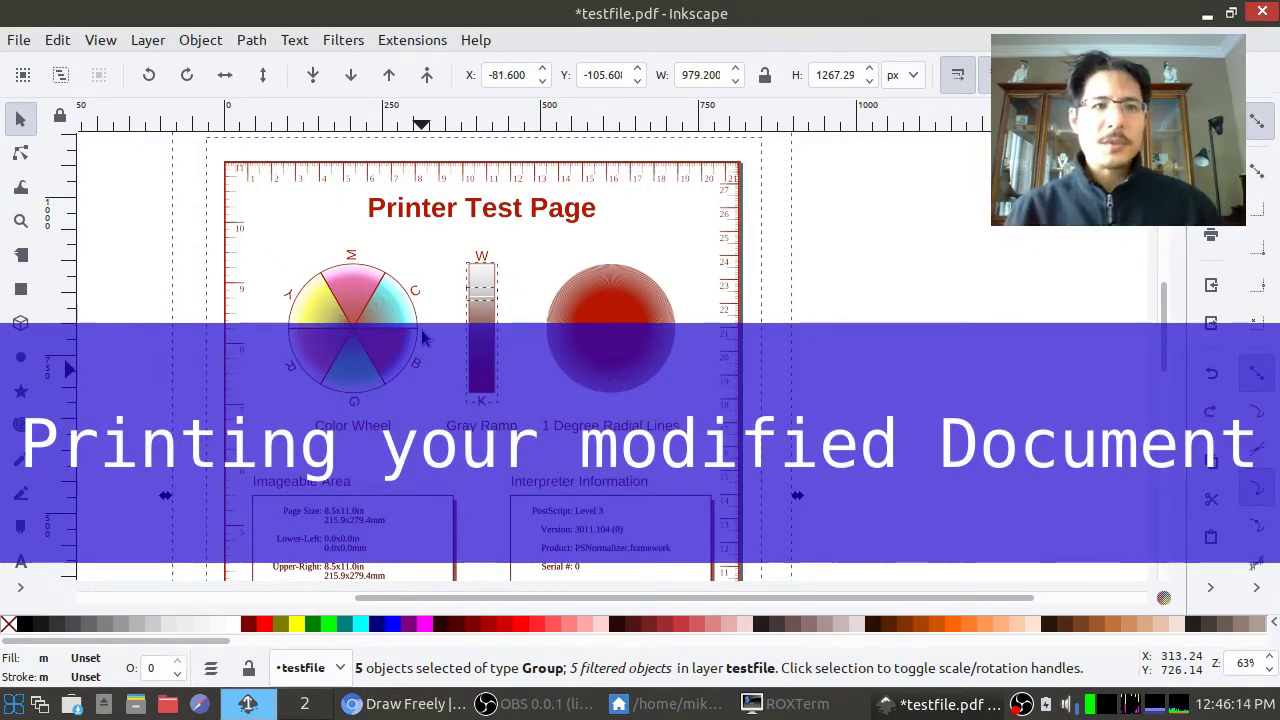
Step: Print the recoloured page on DeskJet_3700_series with Color Mode set to Color
left_click(18, 40)
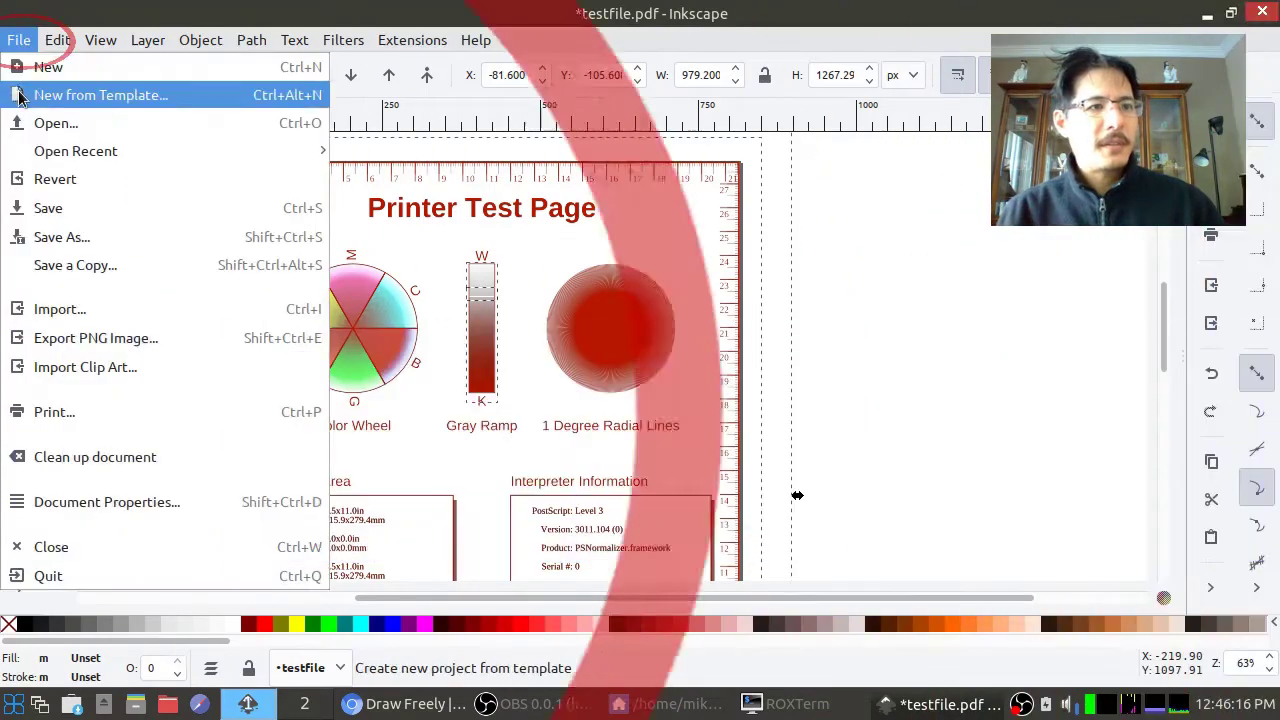
left_click(86, 409)
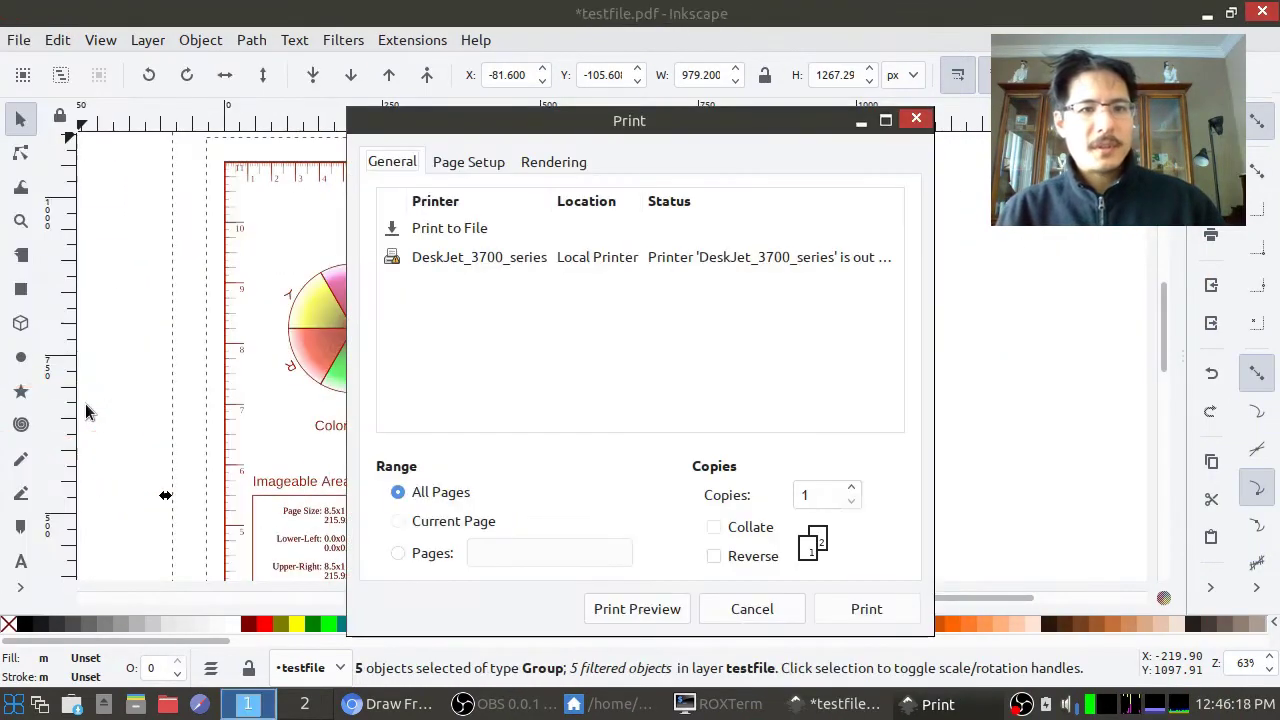
left_click(533, 259)
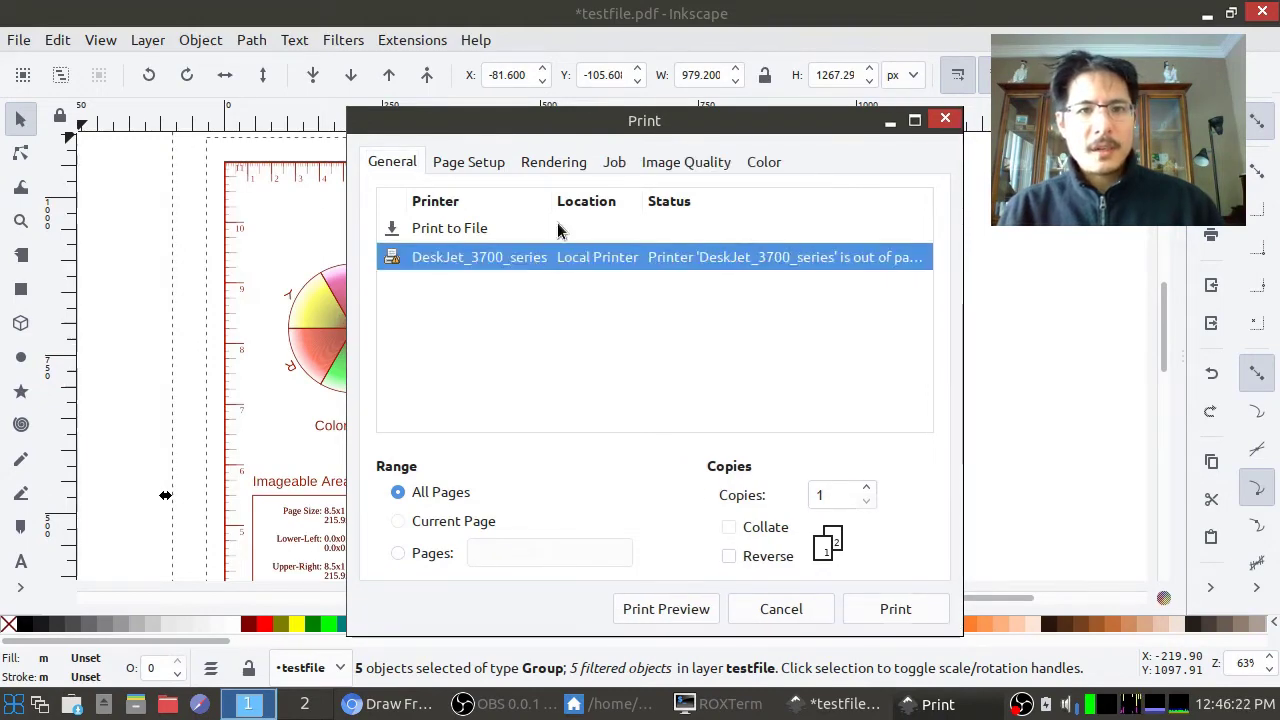
left_click(765, 164)
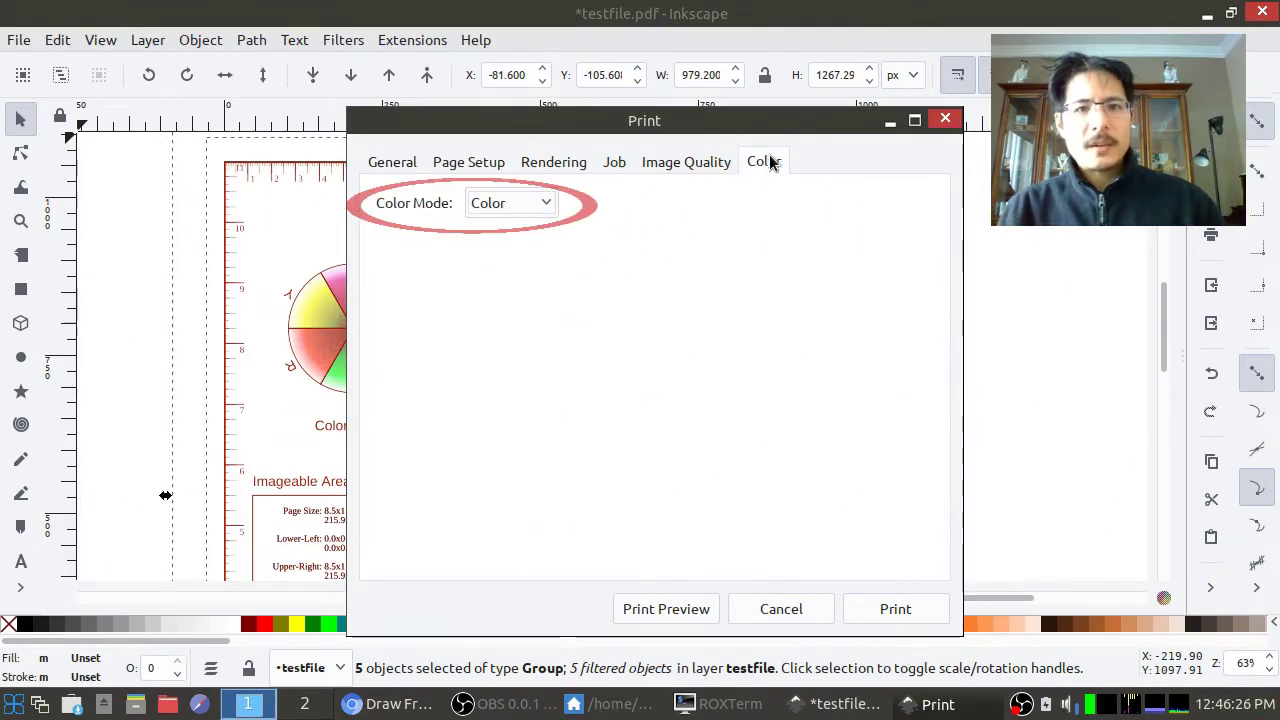
left_click(477, 206)
left_click(484, 203)
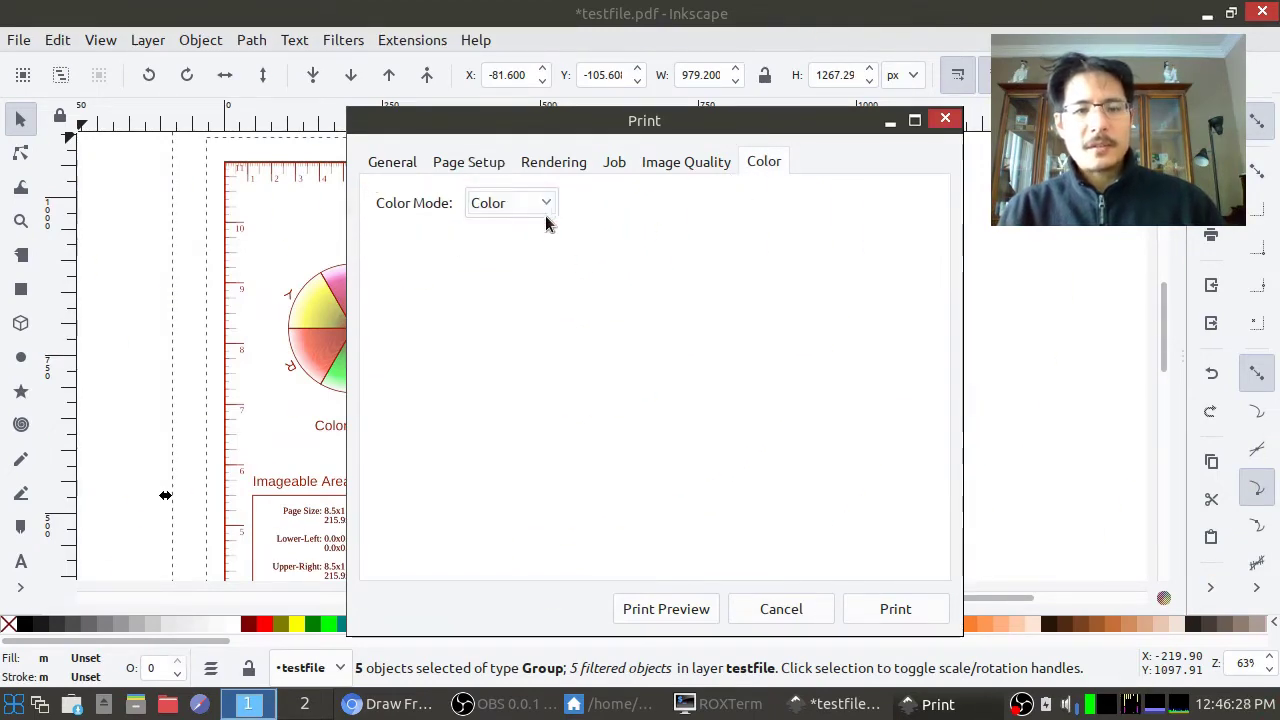
left_click(895, 607)
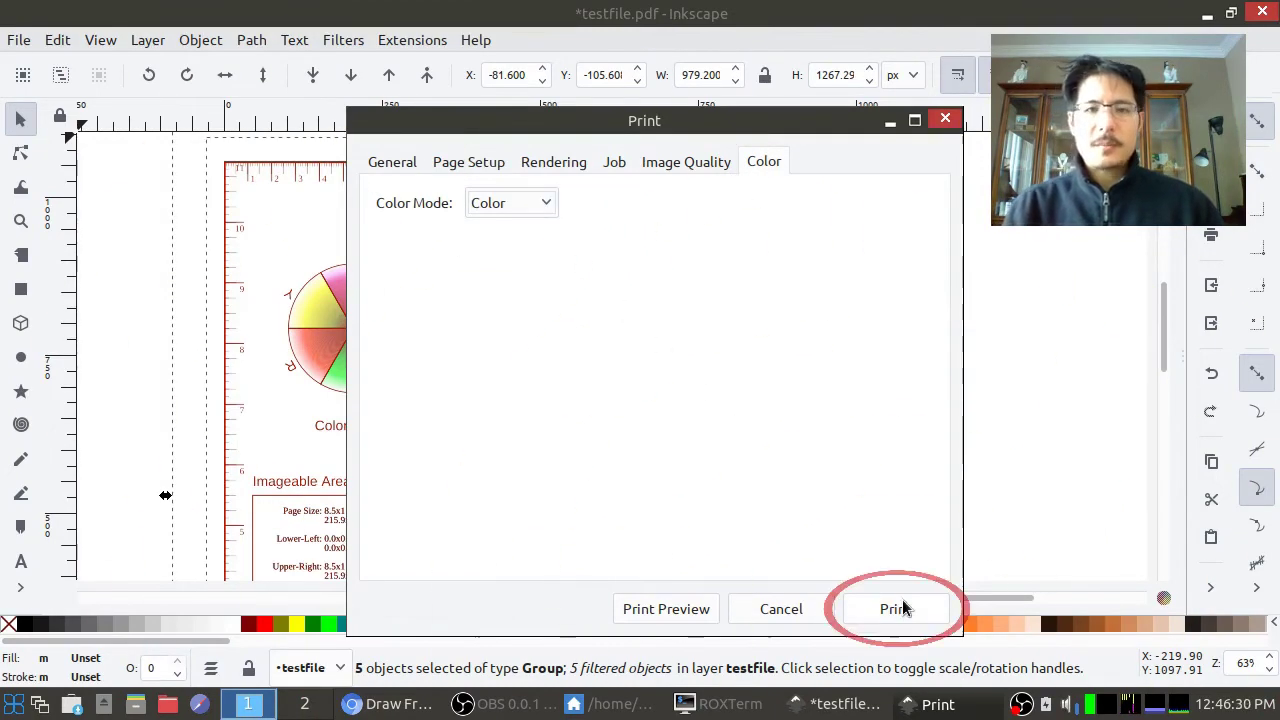